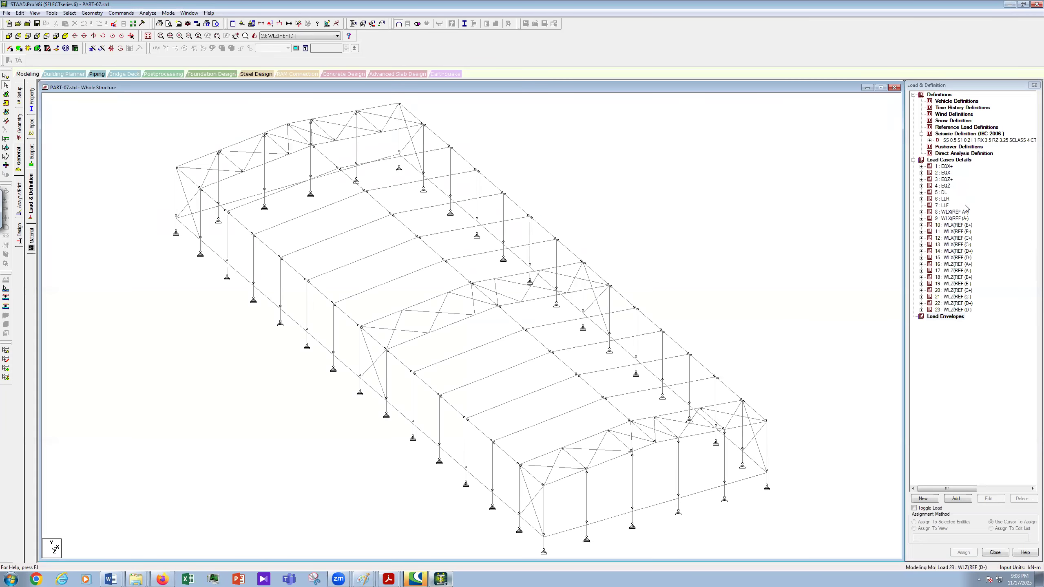
# Step: Add primary load case 24 with loading type Imperfection and the title NDEADX, copying the title for reuse
pyautogui.click(953, 159)
pyautogui.click(958, 499)
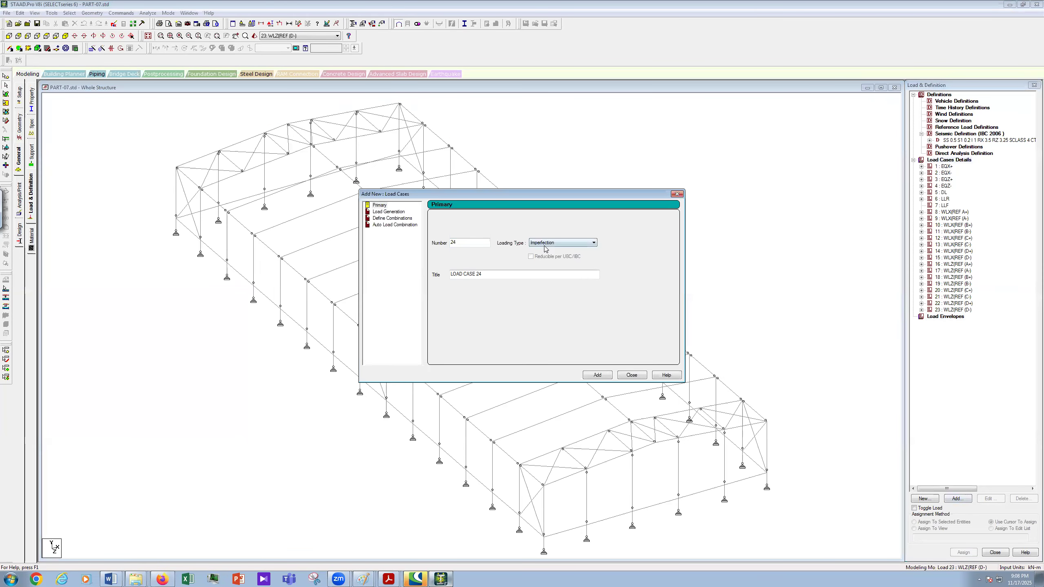
pyautogui.click(545, 245)
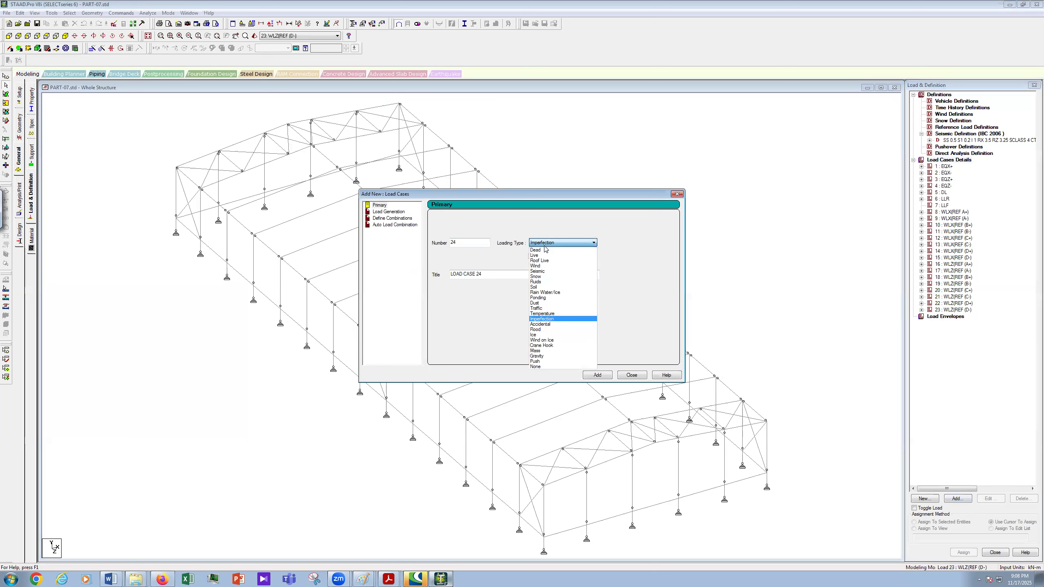
pyautogui.click(554, 320)
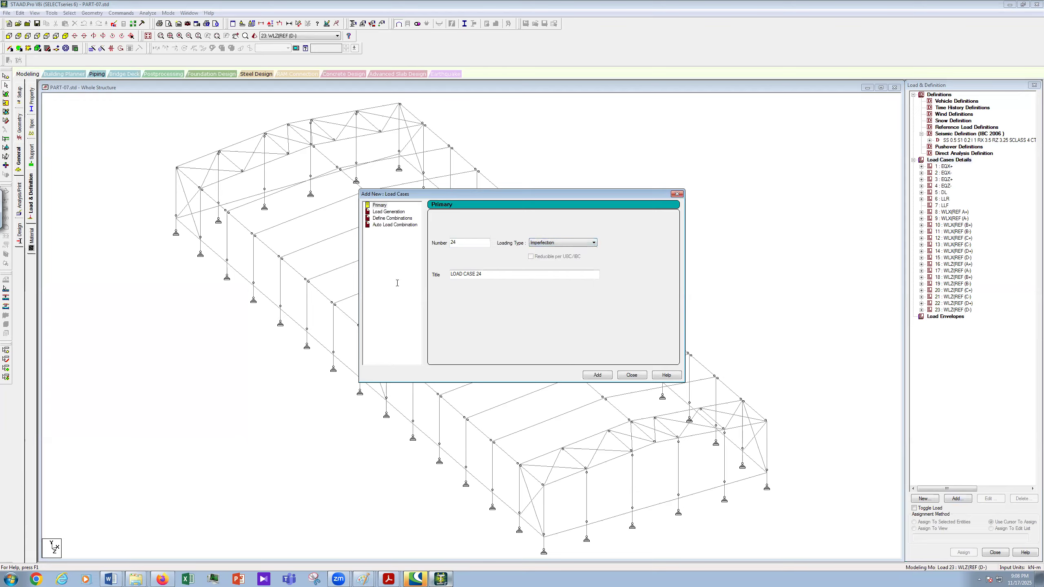
pyautogui.press('Tab')
pyautogui.write('N')
pyautogui.write('EADX')
pyautogui.doubleClick(447, 275)
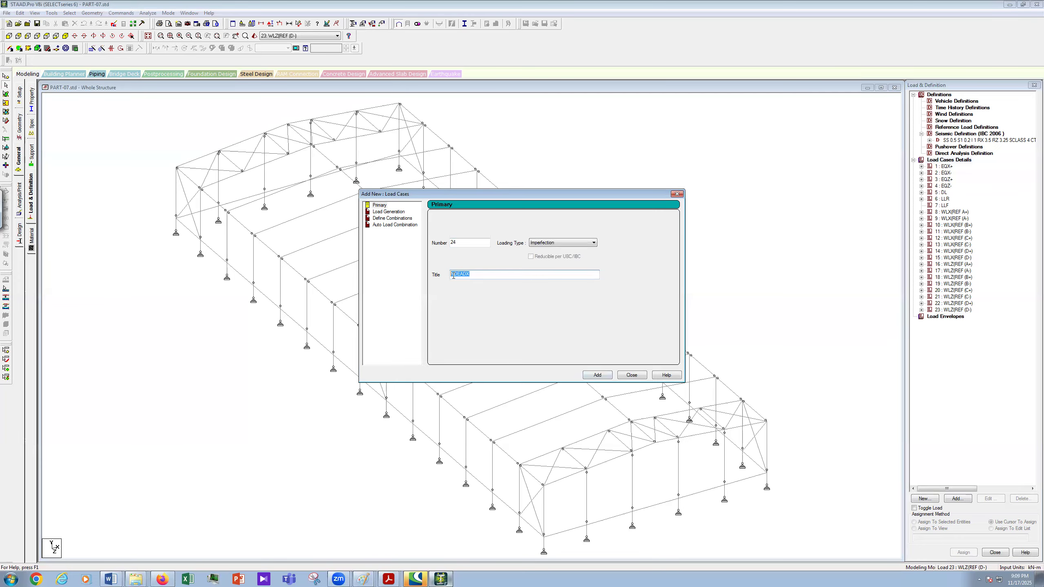
pyautogui.rightClick(460, 276)
pyautogui.click(577, 361)
pyautogui.click(607, 376)
# Step: Add Imperfection load case 25 titled NDEADZ
pyautogui.doubleClick(440, 278)
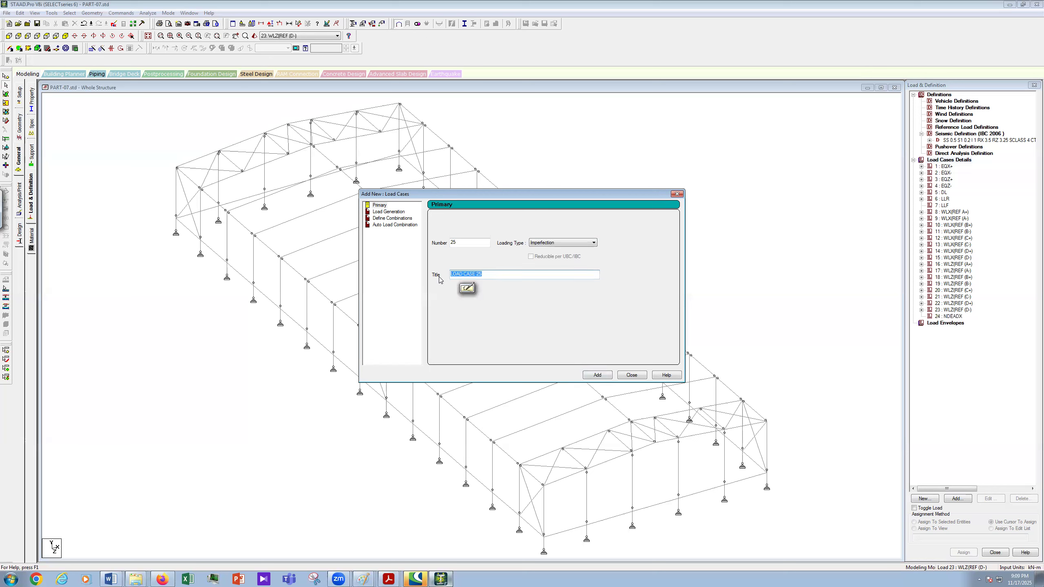
pyautogui.press('BackSpace')
pyautogui.click(601, 376)
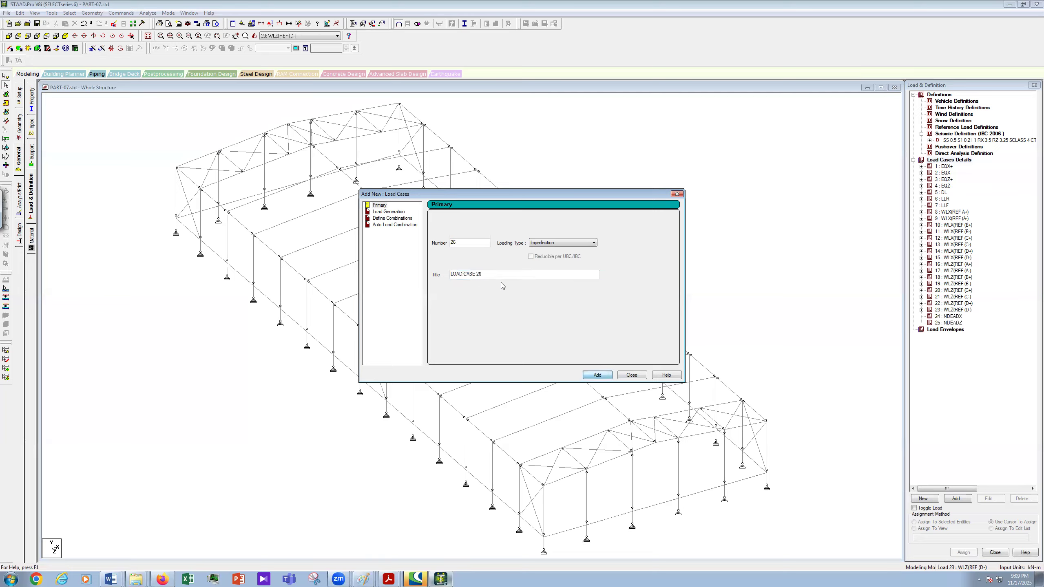
# Step: Add Imperfection load case 26 titled NLIVE-LLFX, copying the title for reuse
pyautogui.moveTo(491, 275); pyautogui.dragTo(424, 284)
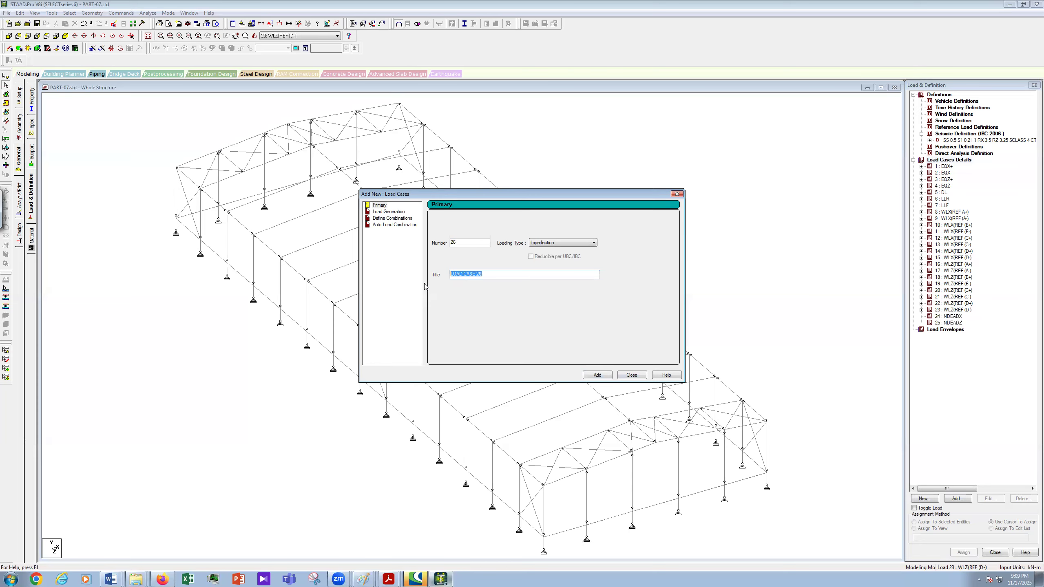
pyautogui.write('NDEADX')
pyautogui.press('Left')
pyautogui.press('BackSpace')
pyautogui.press('BackSpace')
pyautogui.press('BackSpace')
pyautogui.press('BackSpace')
pyautogui.write('LIVE')
pyautogui.moveTo(476, 274); pyautogui.dragTo(448, 276)
pyautogui.hotkey('ctrl', 'c')
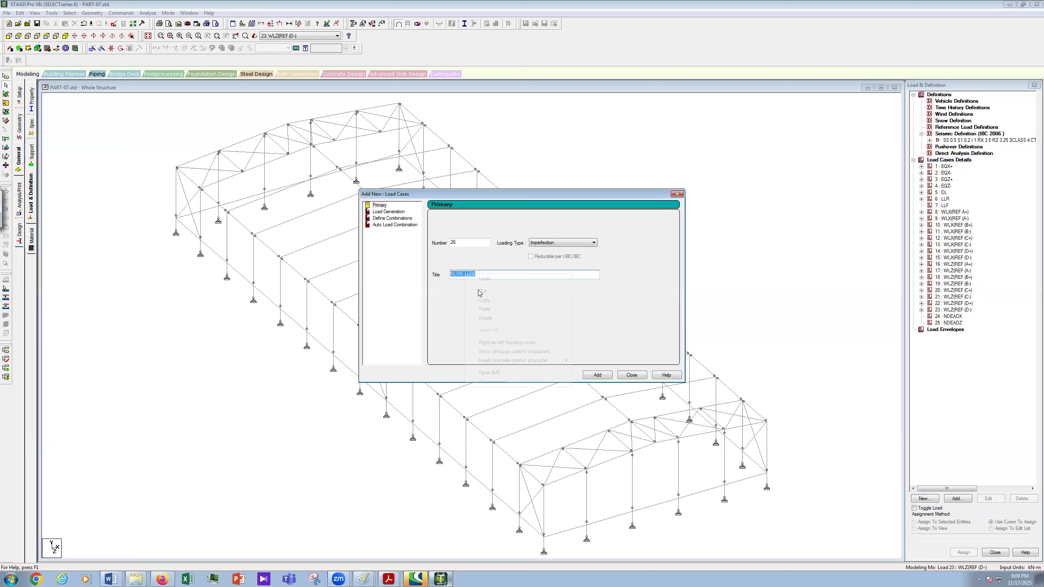
pyautogui.click(598, 376)
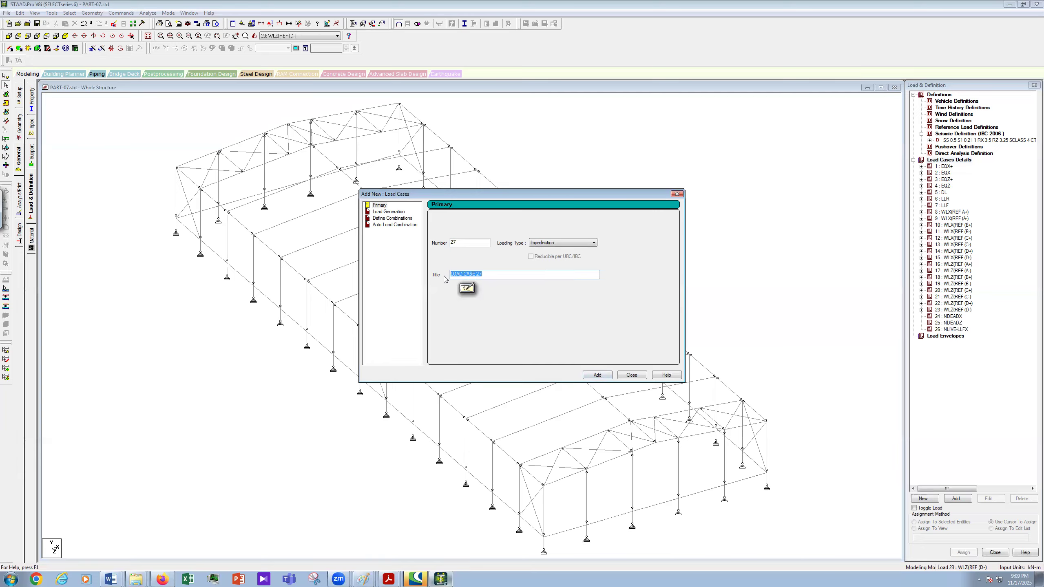
pyautogui.hotkey('ctrl', 'v')
pyautogui.press('Left')
pyautogui.press('BackSpace')
pyautogui.write('R')
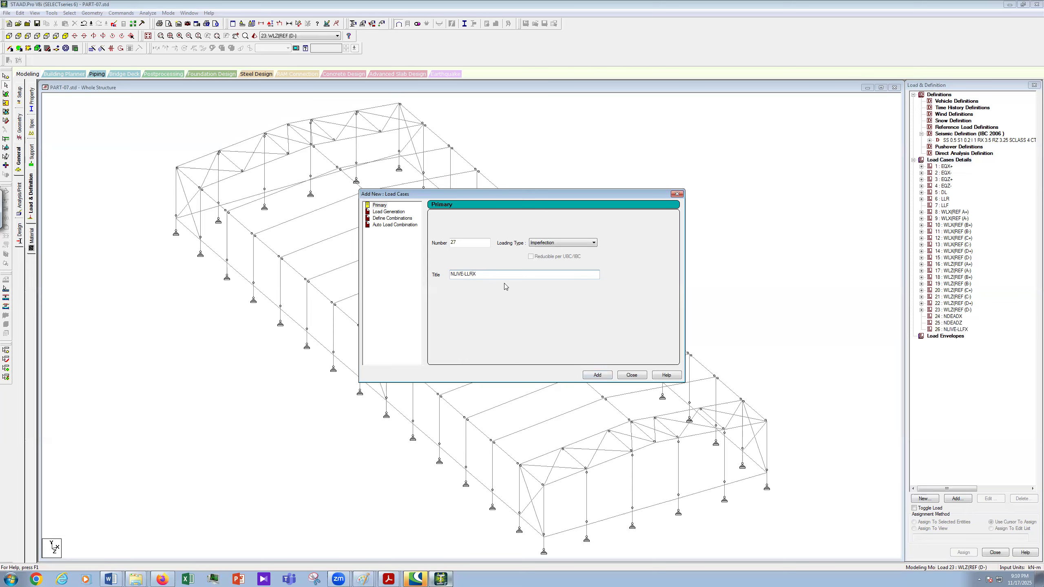
# Step: Add Imperfection load case 27 titled NLIVE-LLFZ
pyautogui.doubleClick(479, 274)
pyautogui.write('NLIVE-LLFX')
pyautogui.click(603, 376)
pyautogui.tripleClick(450, 274)
pyautogui.press('BackSpace')
pyautogui.write('Z')
# Step: Add Imperfection load case 28 titled NLIVE-LLRX, copying the title for reuse
pyautogui.click(472, 274)
pyautogui.press('BackSpace')
pyautogui.write('R')
pyautogui.moveTo(483, 274); pyautogui.dragTo(447, 273)
pyautogui.rightClick(452, 272)
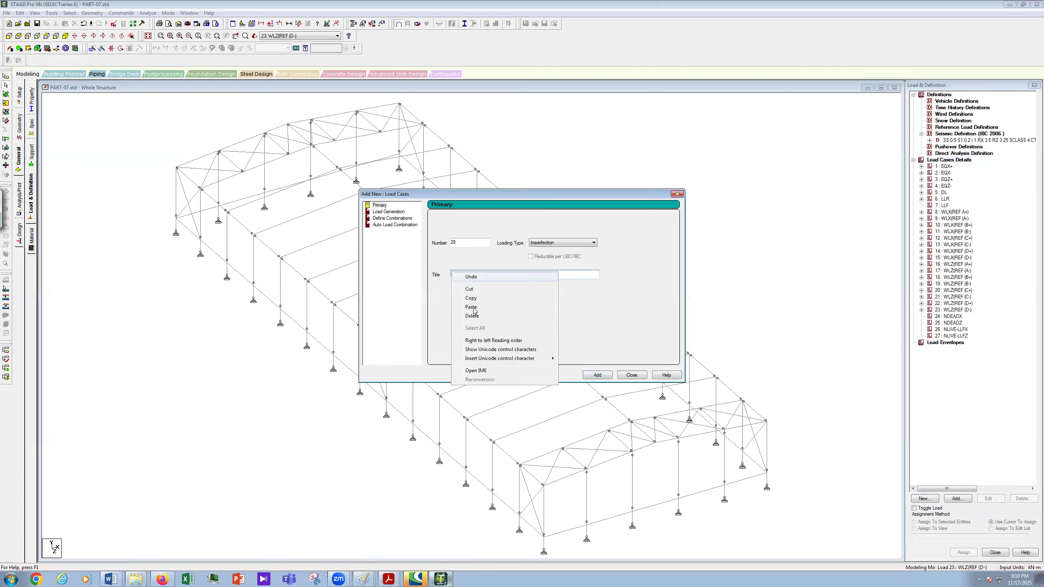
pyautogui.click(480, 299)
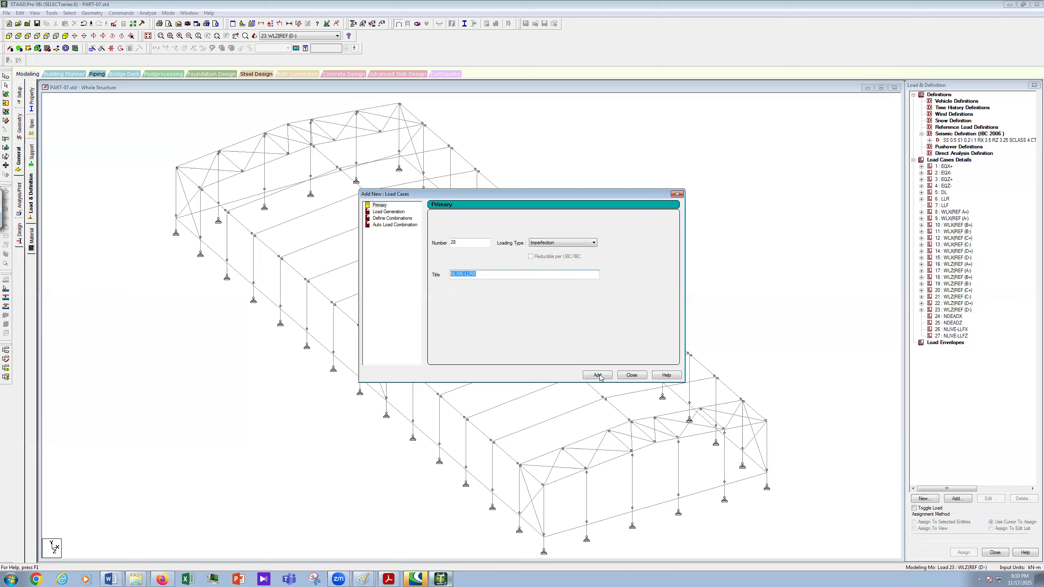
pyautogui.press('Return')
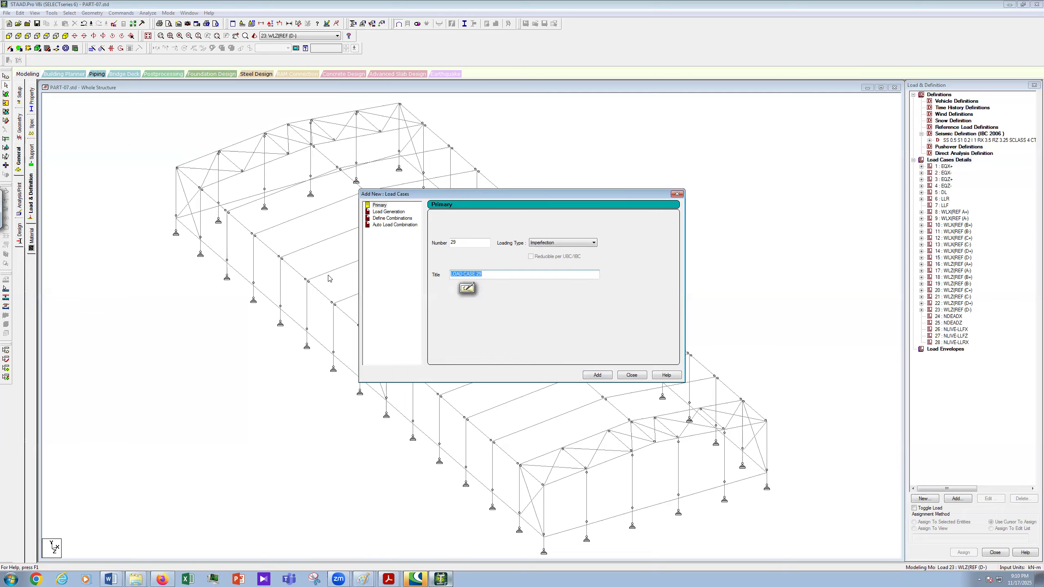
# Step: Add Imperfection load case 29 titled NLIVE-LLRZ and finish creating load cases
pyautogui.hotkey('ctrl', 'v')
pyautogui.click(601, 377)
pyautogui.click(643, 377)
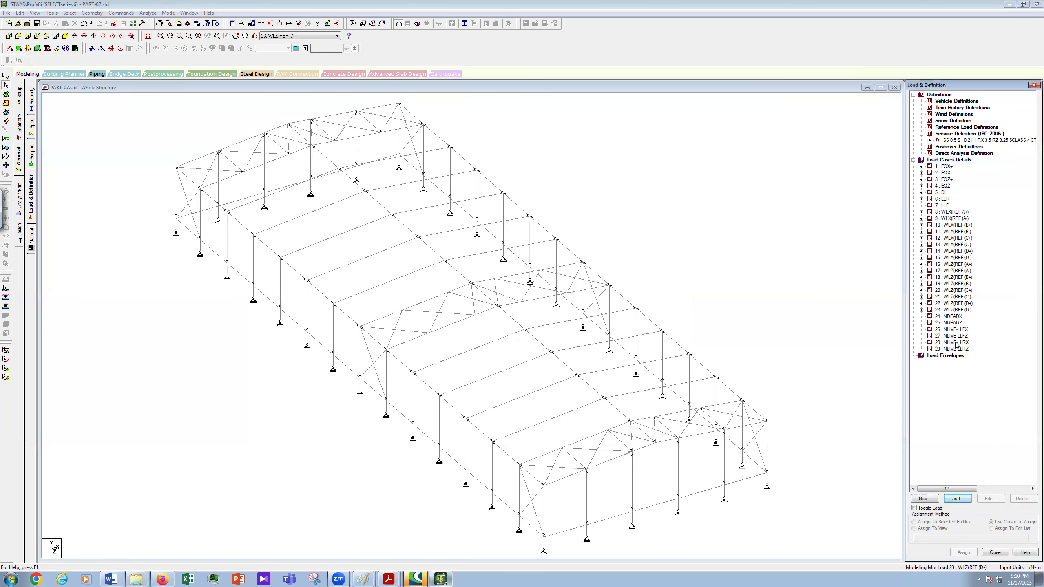
# Step: Set up a notional load for load case 24 NDEADX from primary case DL with factor 0.002 in the X direction
pyautogui.click(950, 317)
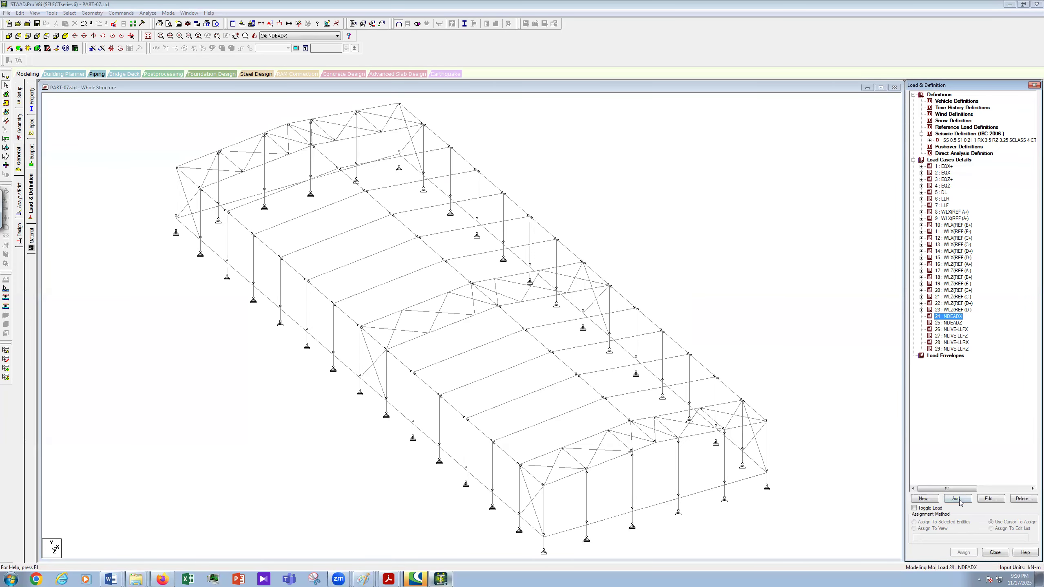
pyautogui.click(959, 499)
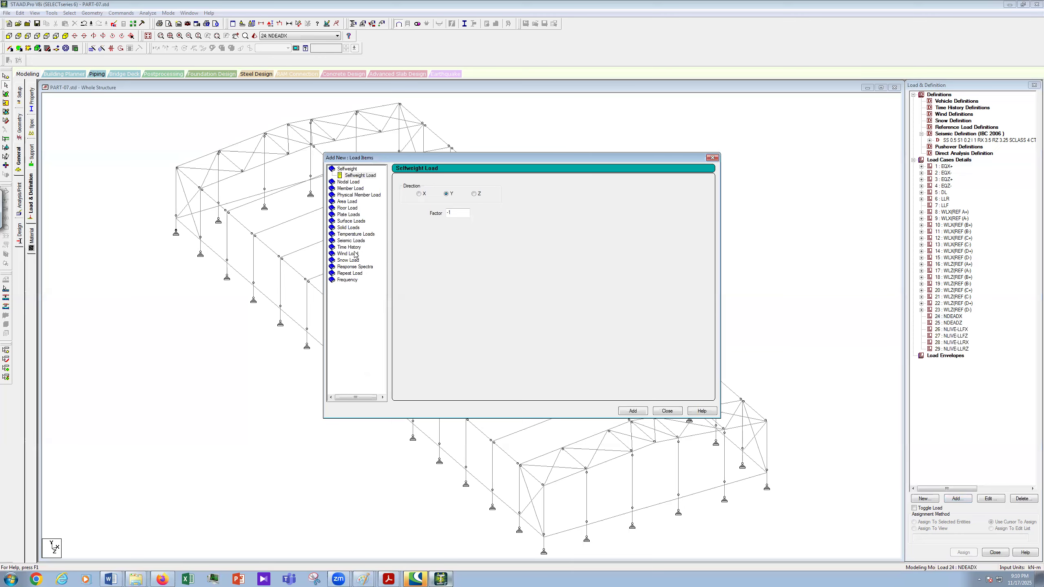
pyautogui.click(355, 275)
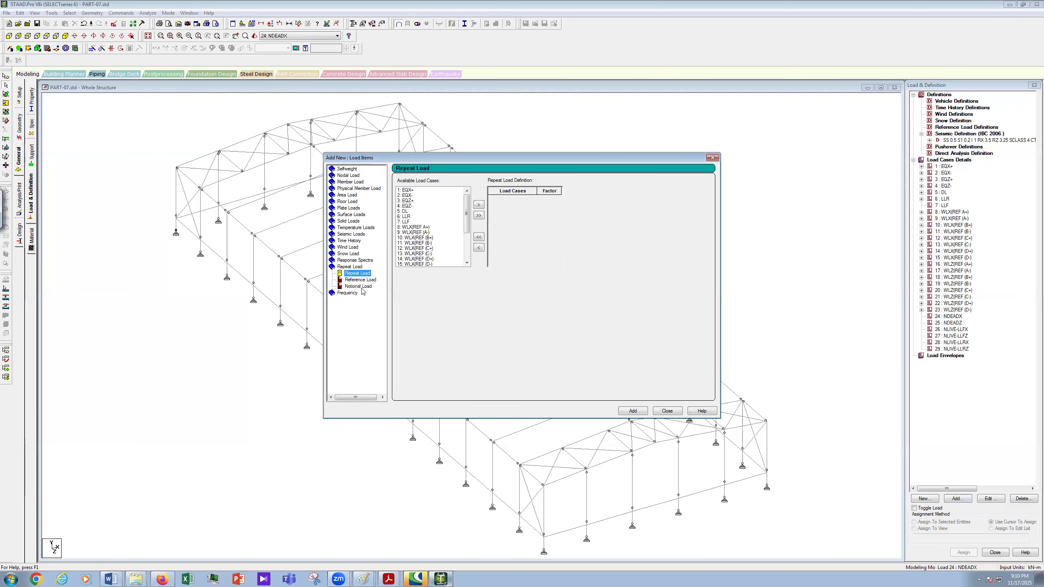
pyautogui.click(358, 287)
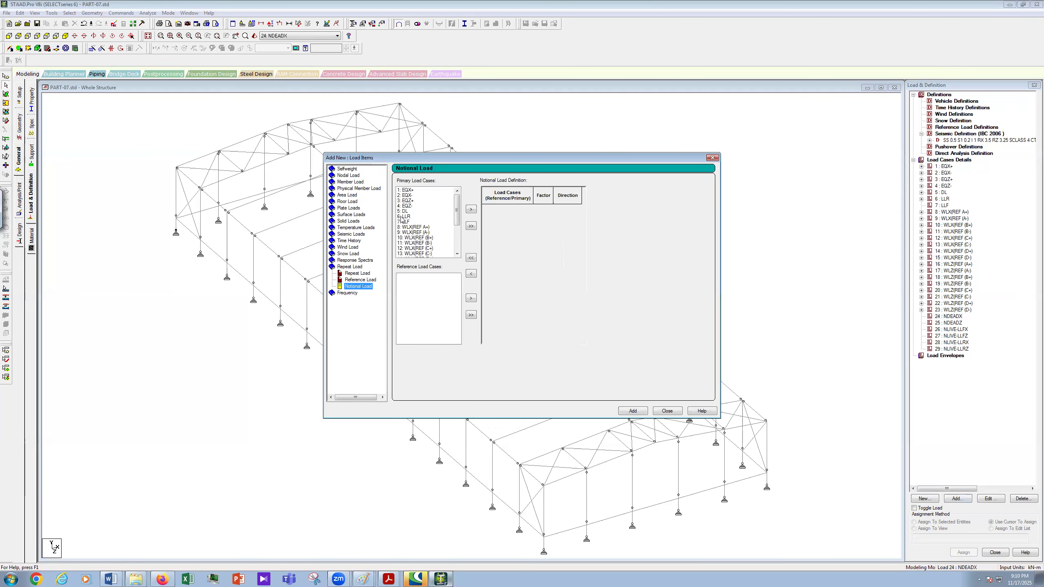
pyautogui.click(427, 211)
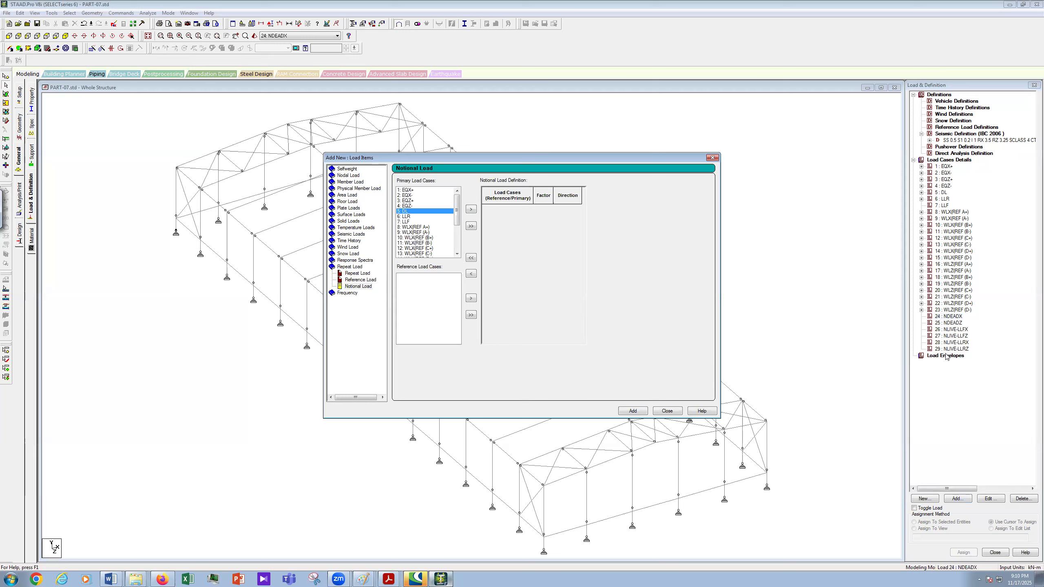
pyautogui.click(473, 210)
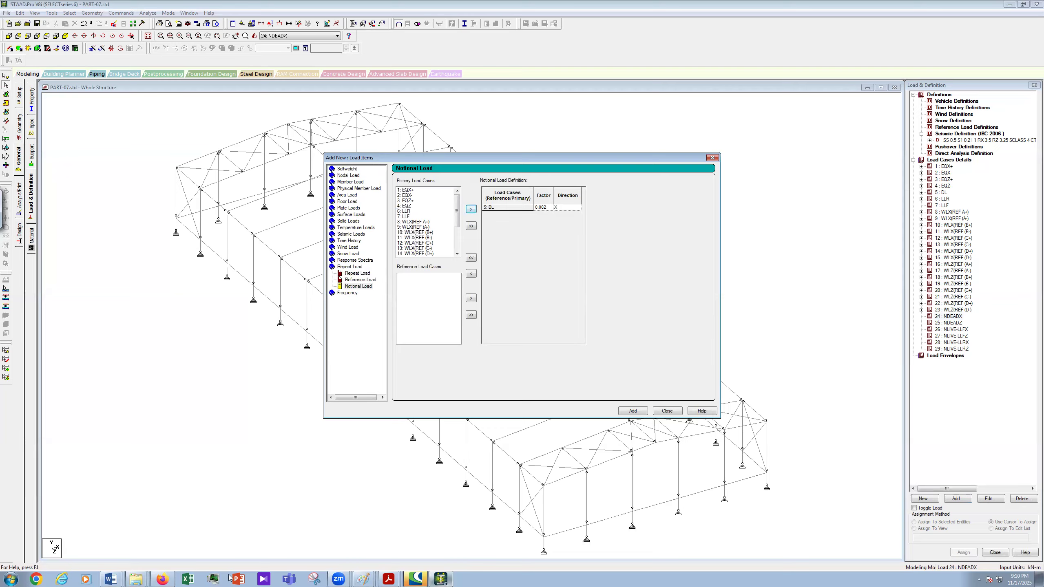
# Step: Switch to the notional load.JPG notes in Paint and check the notional load factor, marking the formula Ni=0.002Yi
pyautogui.click(365, 576)
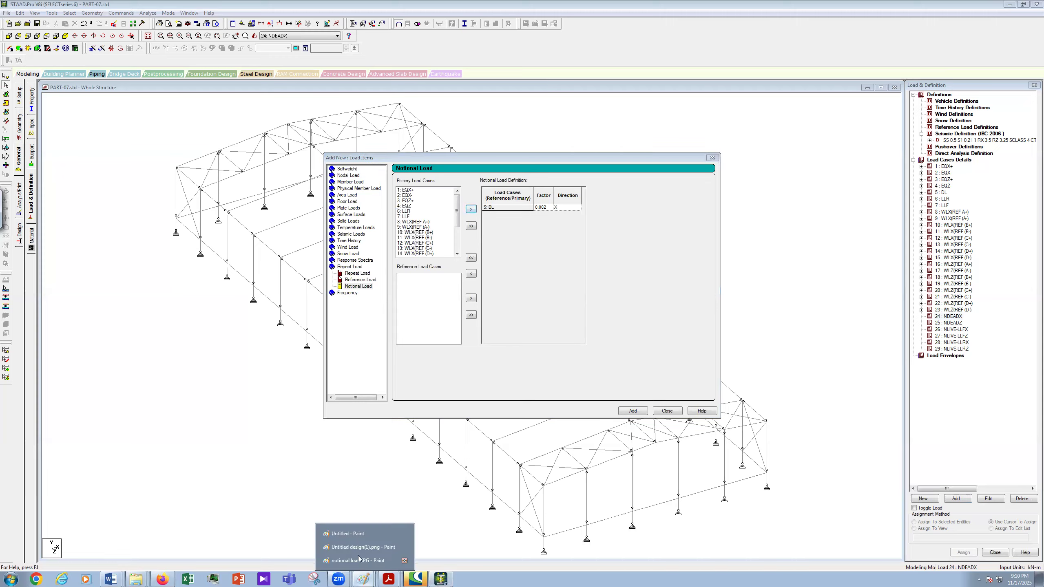
pyautogui.click(352, 548)
pyautogui.click(363, 576)
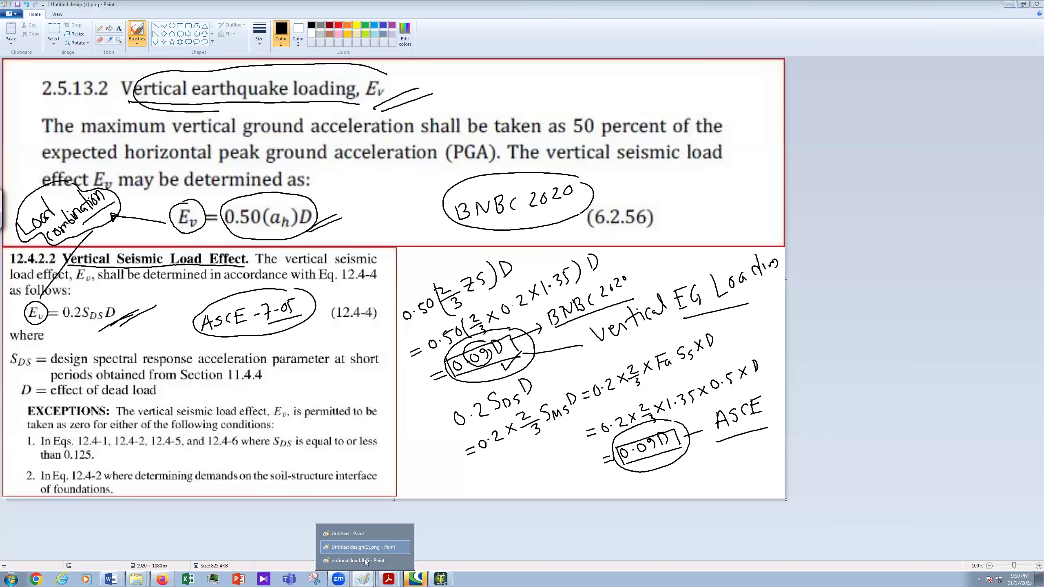
pyautogui.click(365, 561)
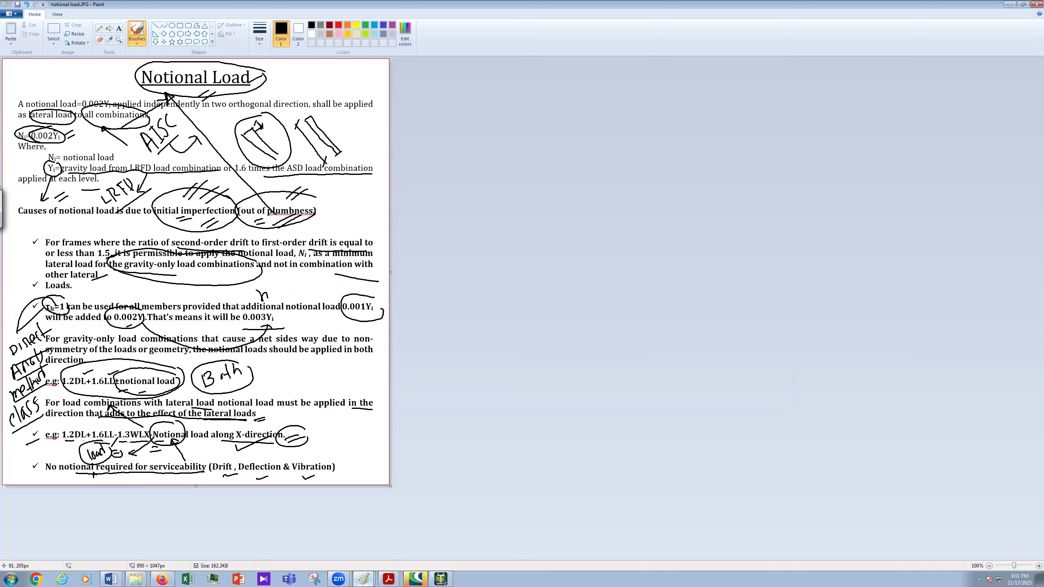
pyautogui.moveTo(40, 143); pyautogui.dragTo(55, 128)
pyautogui.moveTo(63, 130)
pyautogui.mouseDown()
pyautogui.moveTo(63, 144)
pyautogui.moveTo(89, 149)
pyautogui.mouseUp()
# Step: Return to STAAD.Pro and add the prepared DL notional load to load case 24 NDEADX
pyautogui.click(438, 578)
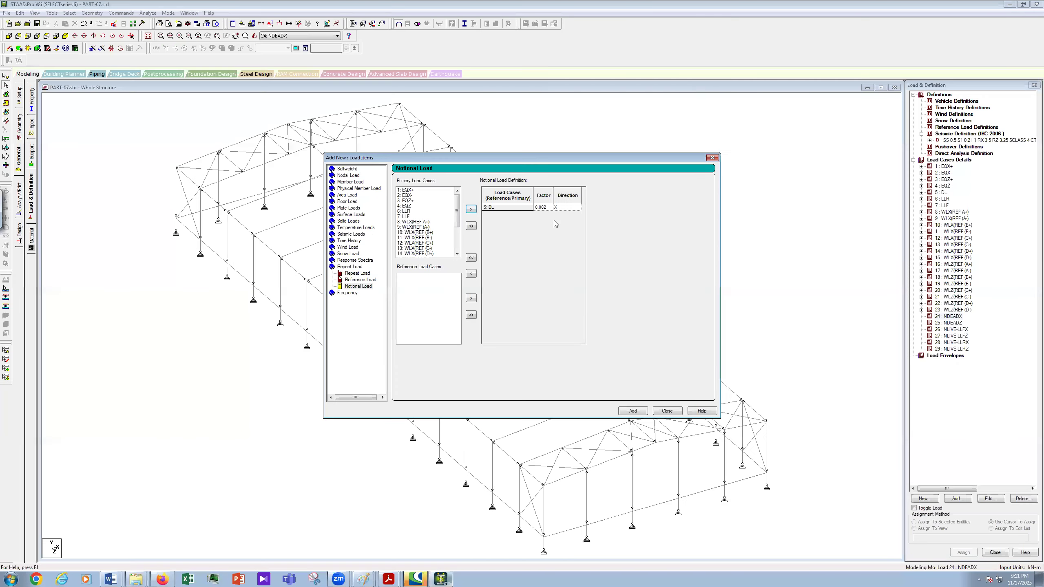
pyautogui.click(635, 414)
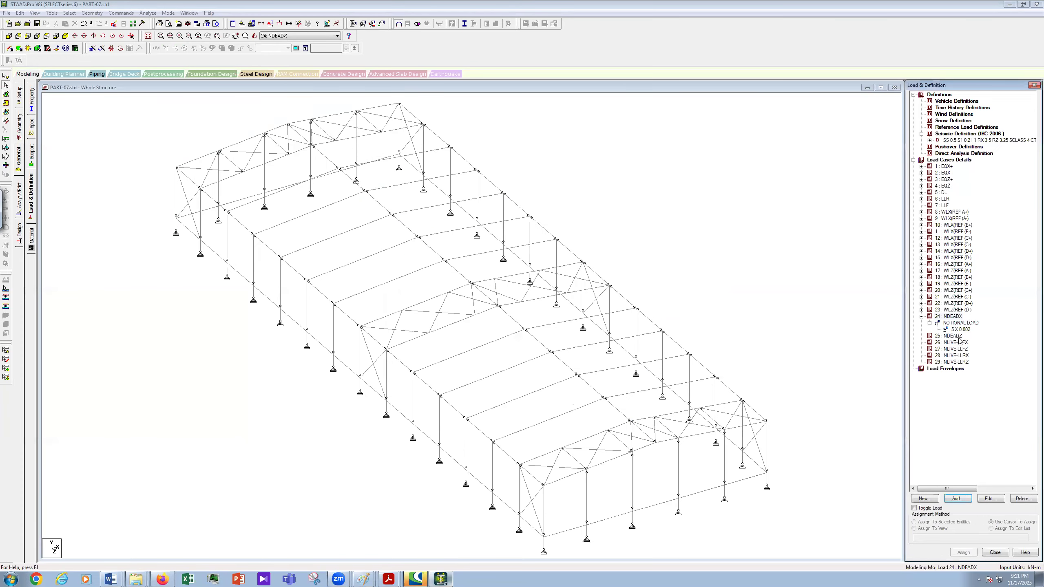
# Step: Add a notional load to load case 25 NDEADZ from primary case DL with factor 0.002 in the Z direction
pyautogui.click(958, 336)
pyautogui.click(960, 501)
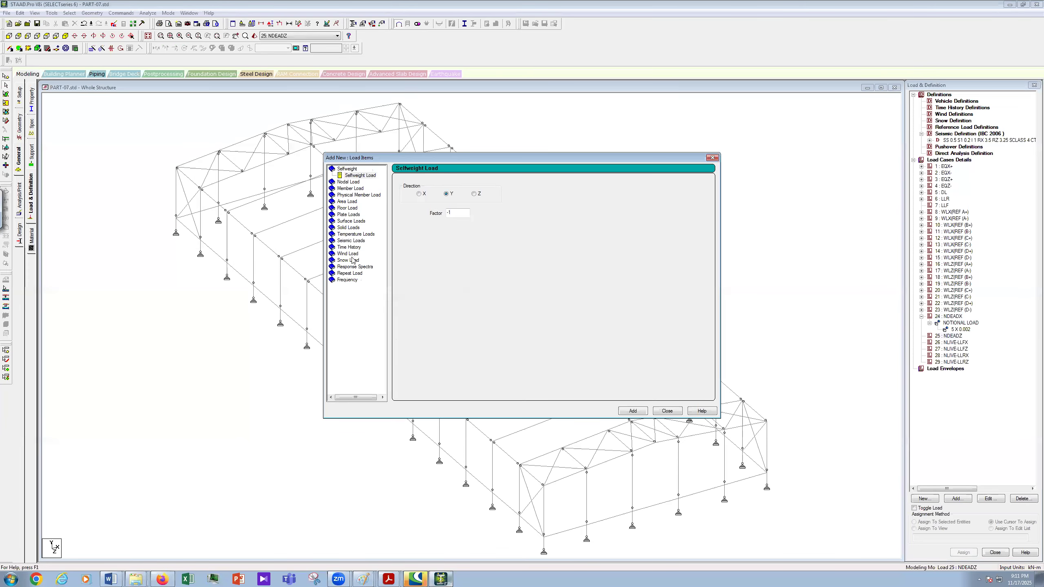
pyautogui.click(351, 273)
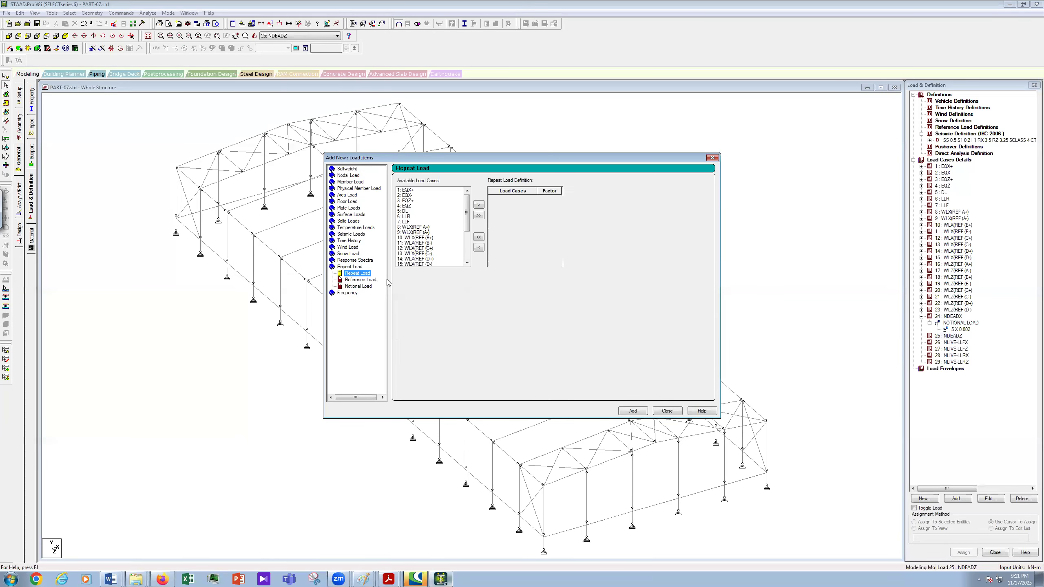
pyautogui.click(354, 288)
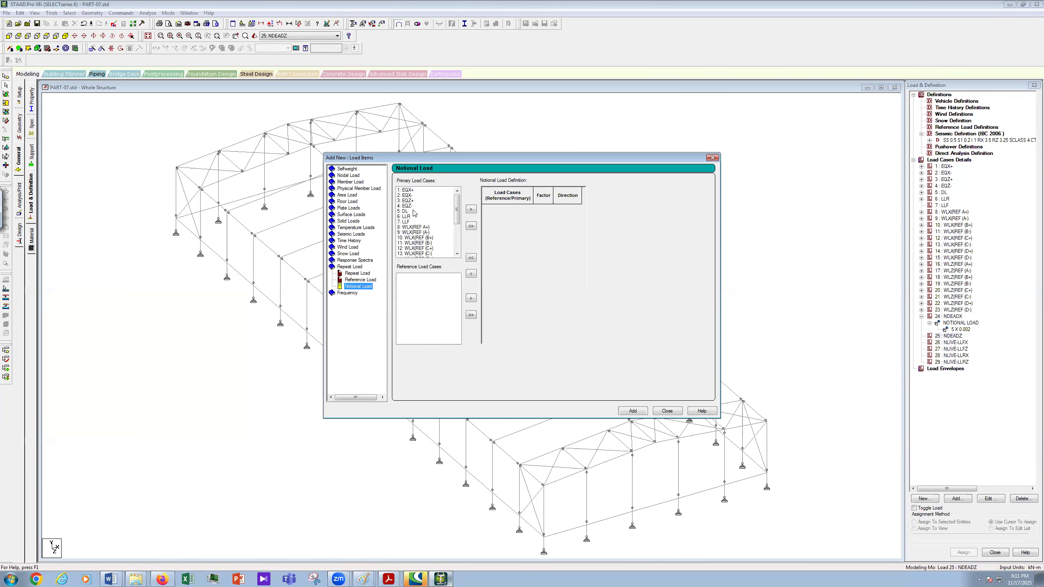
pyautogui.click(432, 211)
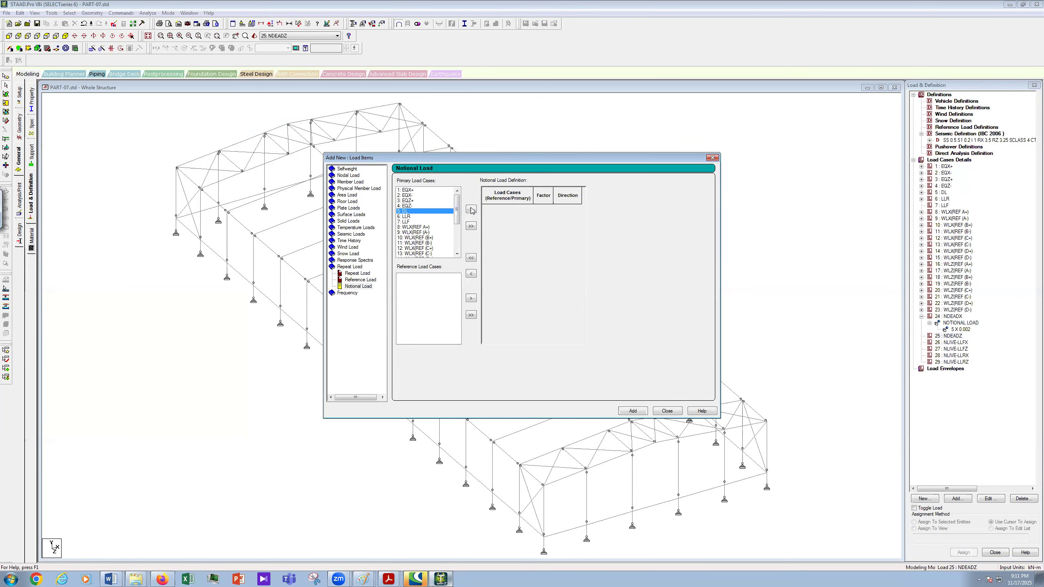
pyautogui.click(471, 209)
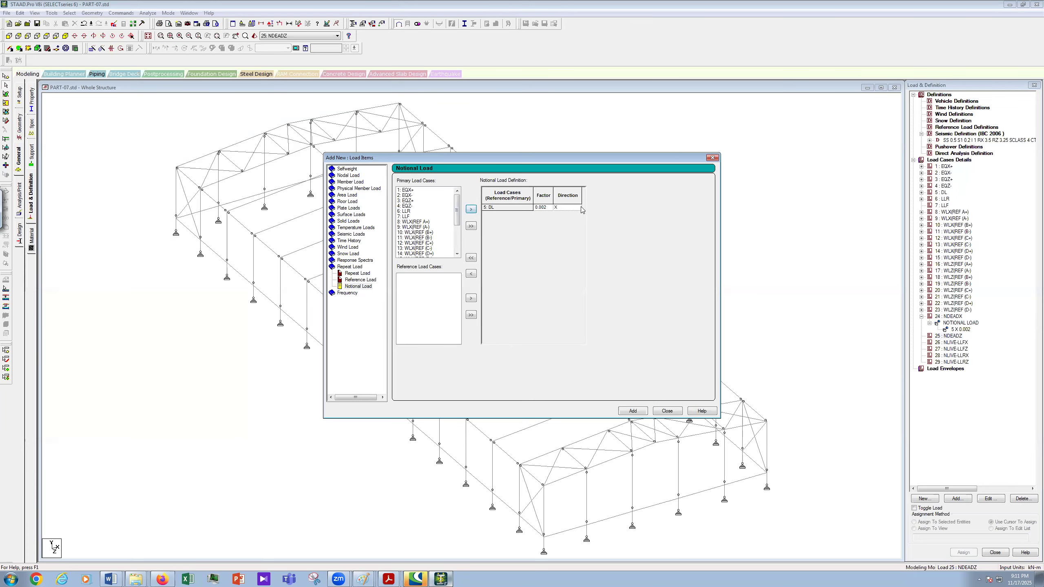
pyautogui.click(579, 208)
pyautogui.click(558, 216)
pyautogui.click(644, 412)
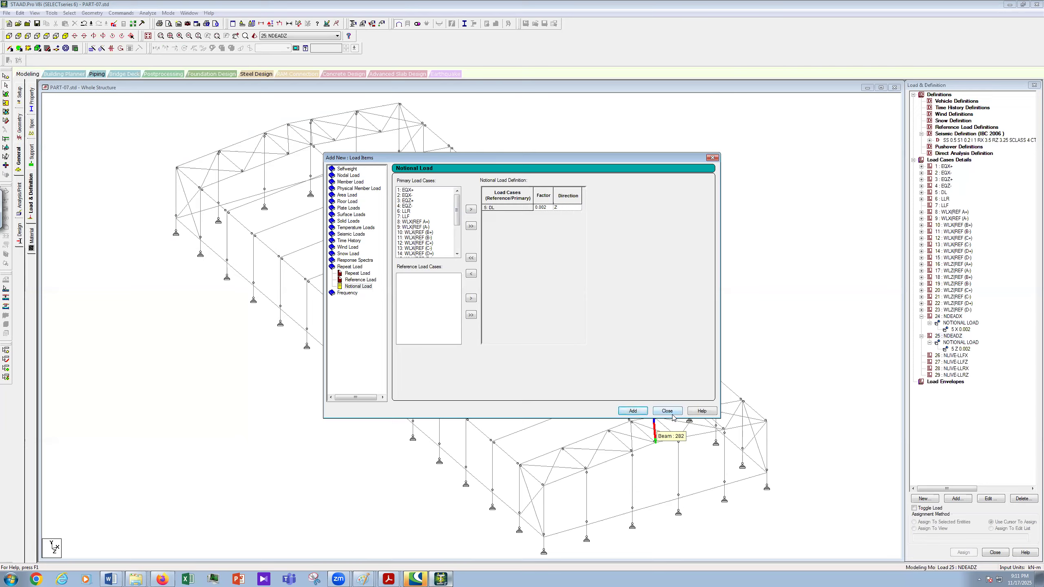
pyautogui.click(672, 413)
# Step: Add a notional load to load case 26 NLIVE-LLFX from primary case LLF with factor 0.002 in the X direction
pyautogui.click(957, 357)
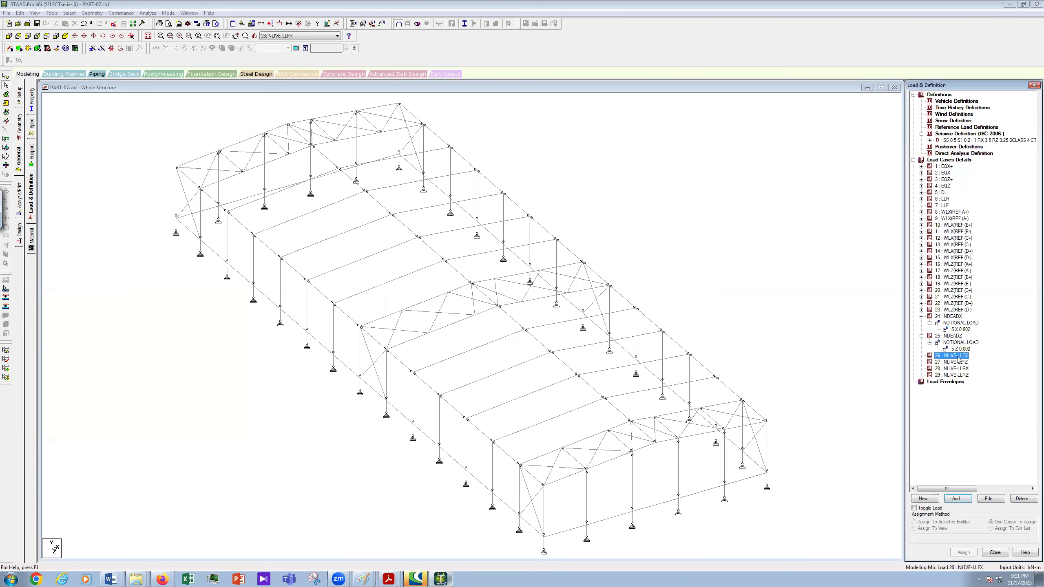
pyautogui.click(957, 499)
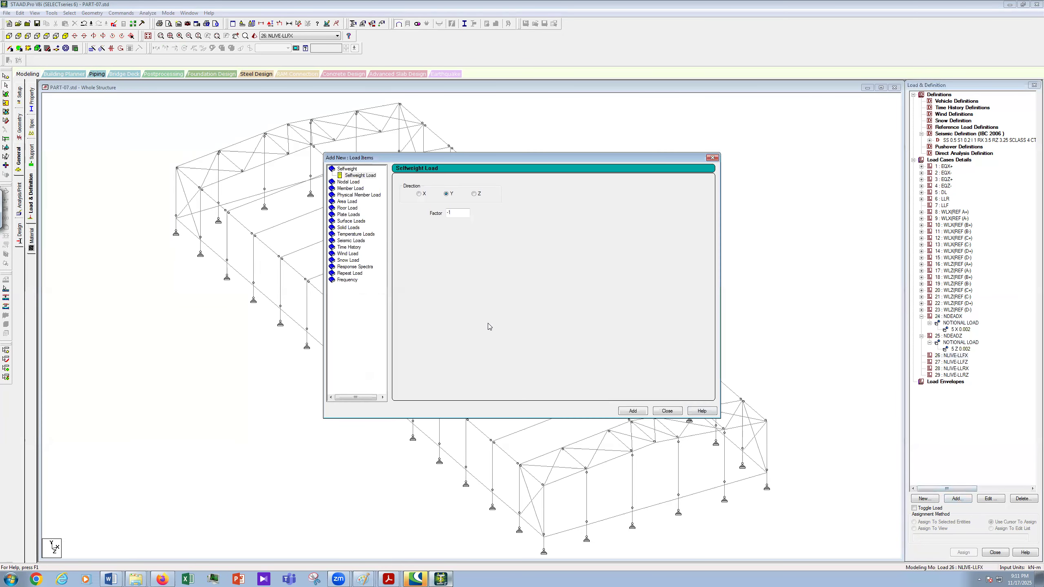
pyautogui.click(350, 274)
pyautogui.click(353, 287)
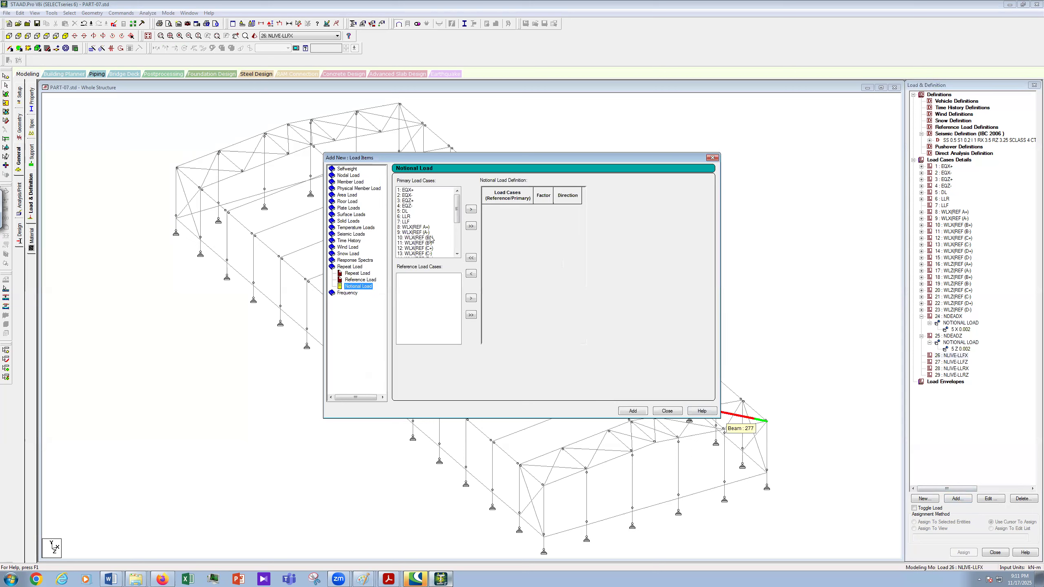
pyautogui.click(408, 222)
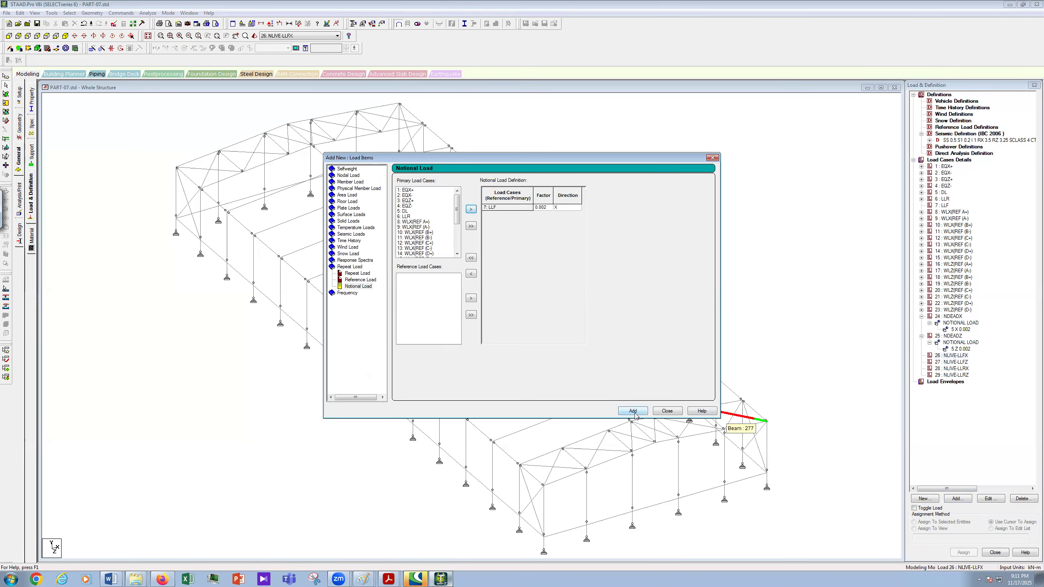
# Step: Add a notional load to load case 27 NLIVE-LLFZ from primary case LLF with factor 0.002 in the Z direction
pyautogui.click(958, 376)
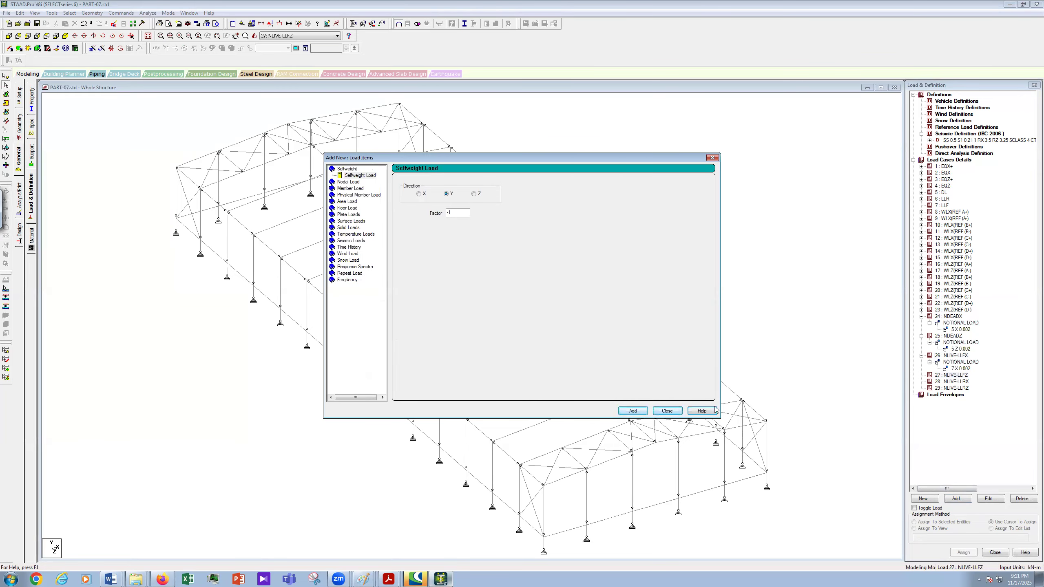
pyautogui.click(668, 410)
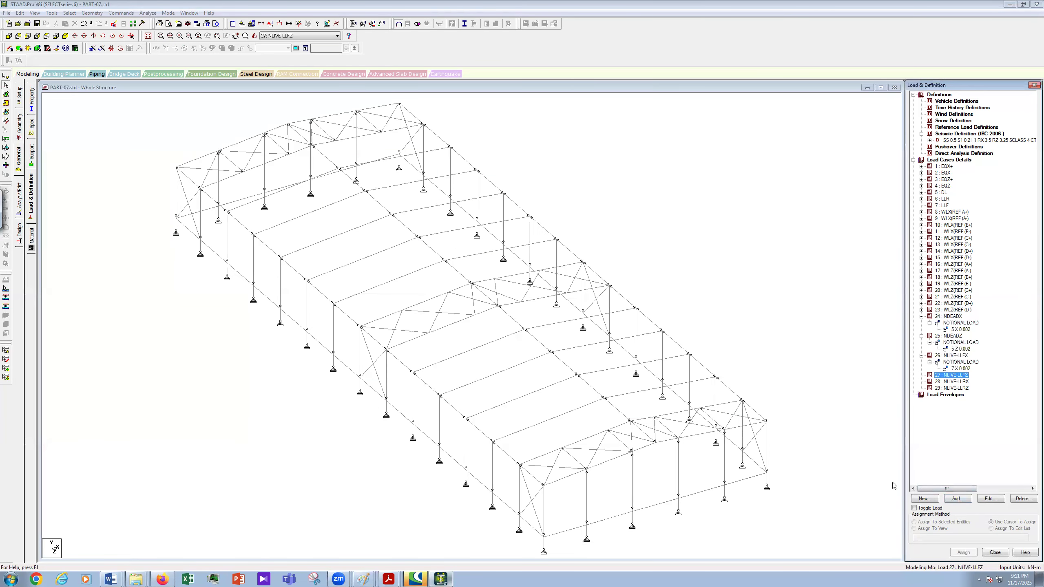
pyautogui.click(957, 499)
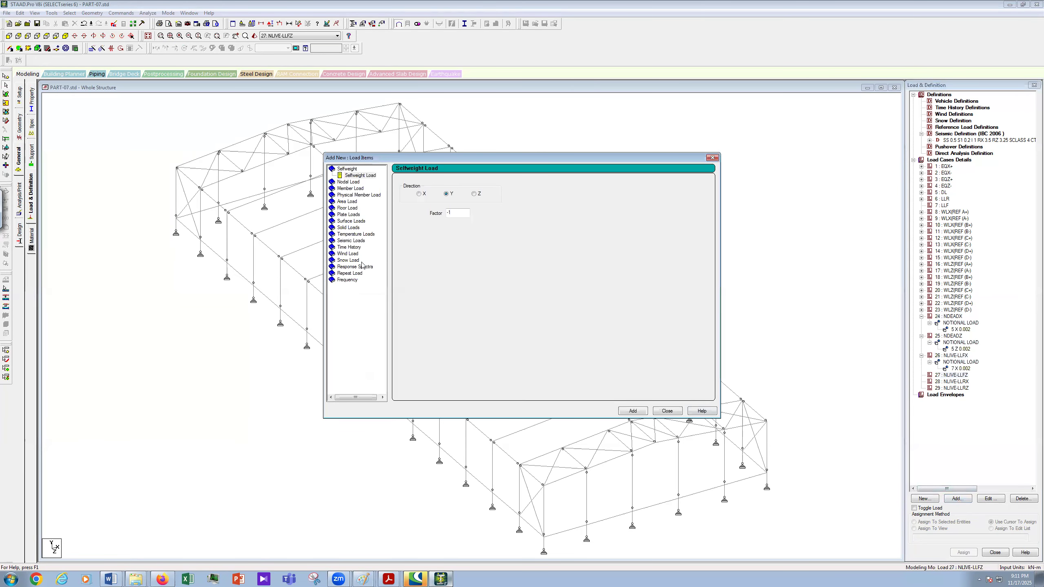
pyautogui.click(350, 274)
pyautogui.click(359, 287)
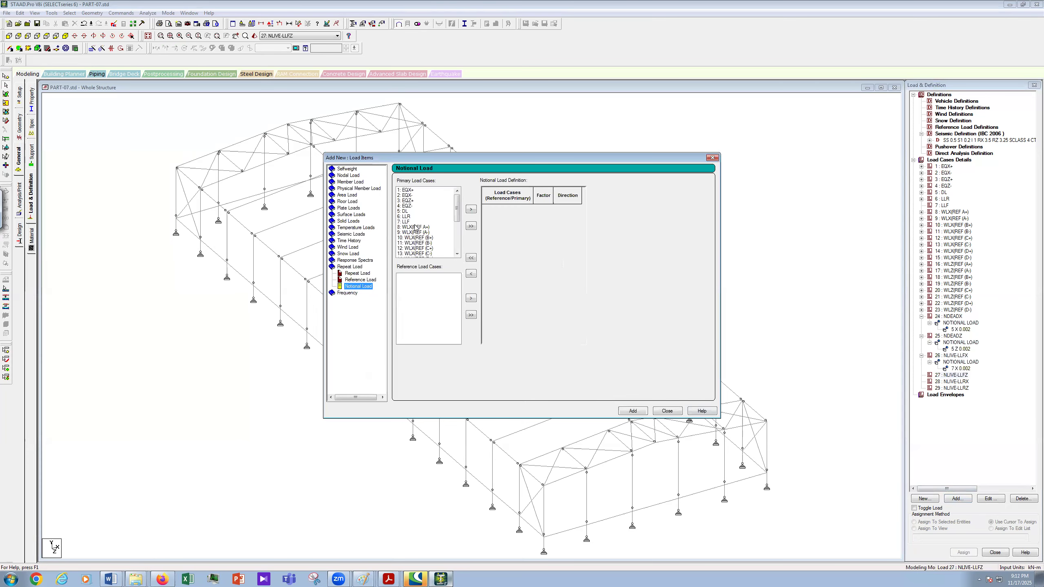
pyautogui.click(411, 223)
pyautogui.click(471, 209)
pyautogui.click(579, 208)
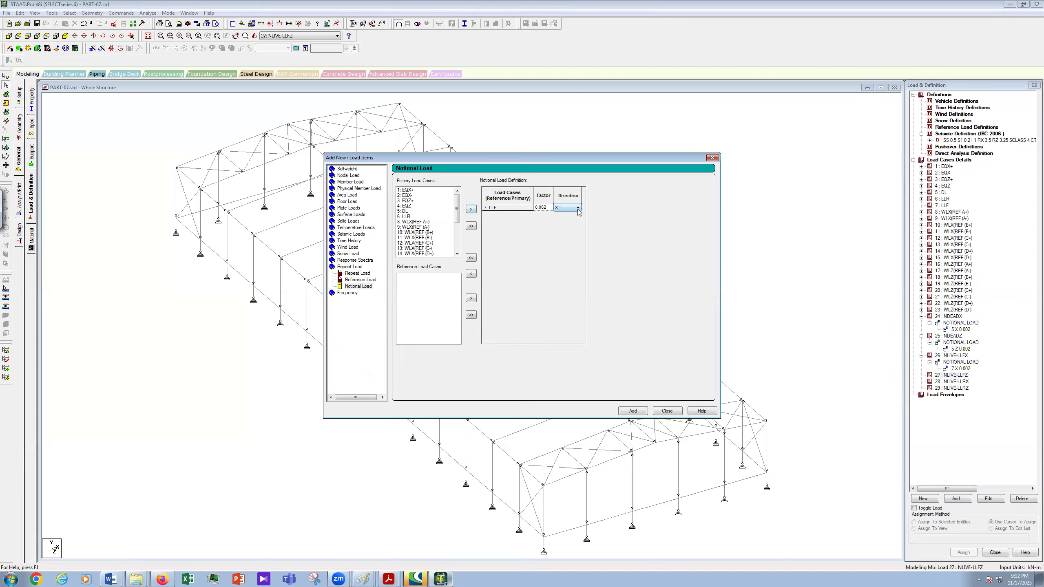
pyautogui.click(641, 411)
# Step: Add a notional load to load case 28 NLIVE-LLRX from primary case LLR with factor 0.002 in the X direction
pyautogui.click(953, 395)
pyautogui.click(964, 500)
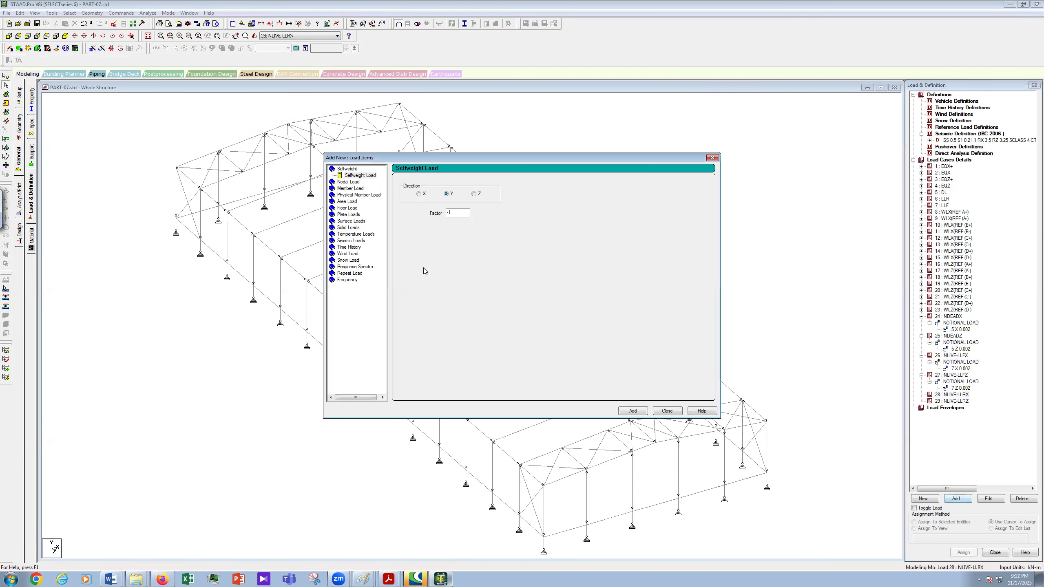
pyautogui.click(351, 274)
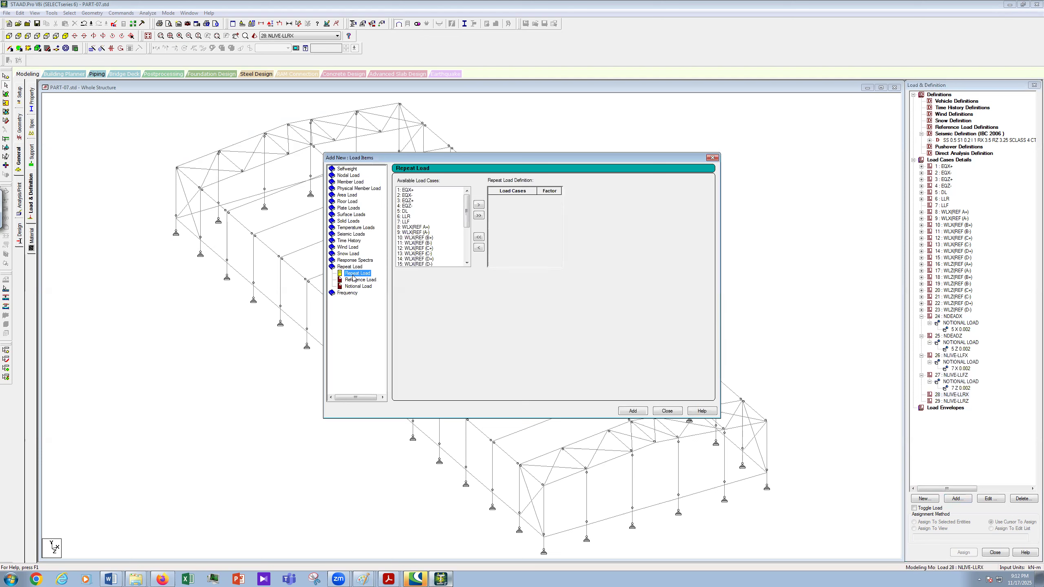
pyautogui.click(359, 287)
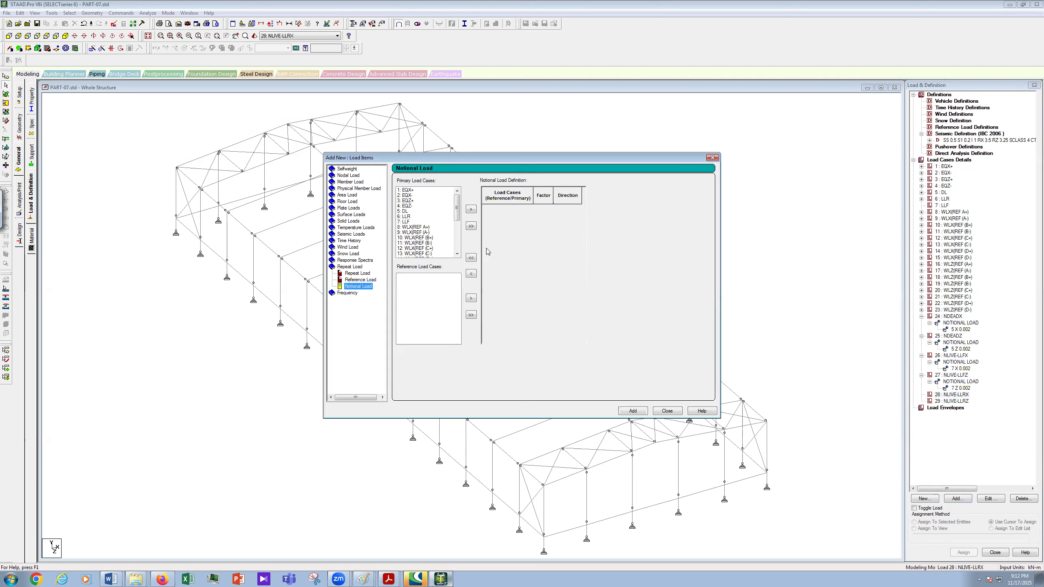
pyautogui.click(405, 217)
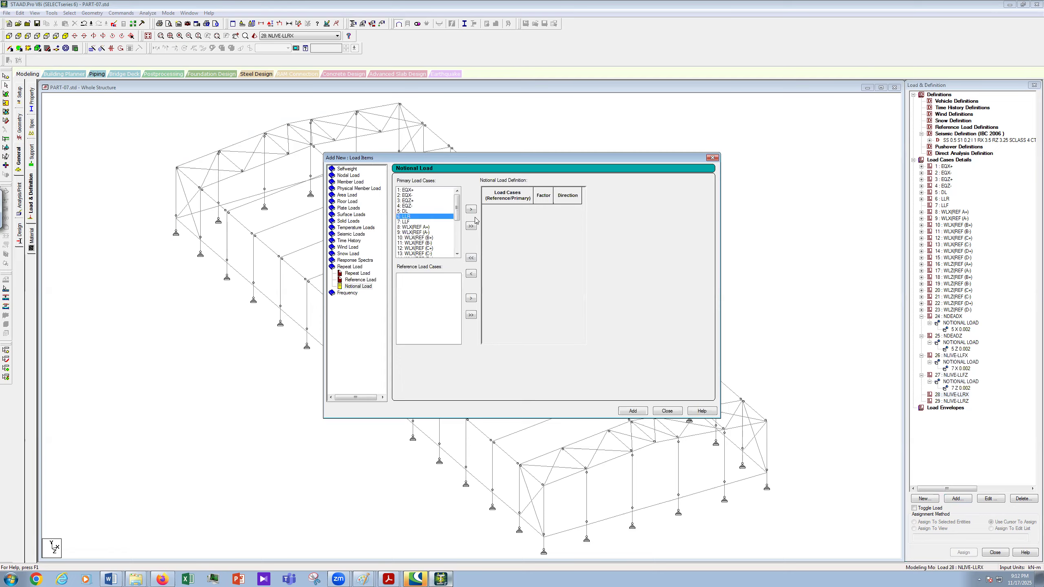
pyautogui.click(471, 209)
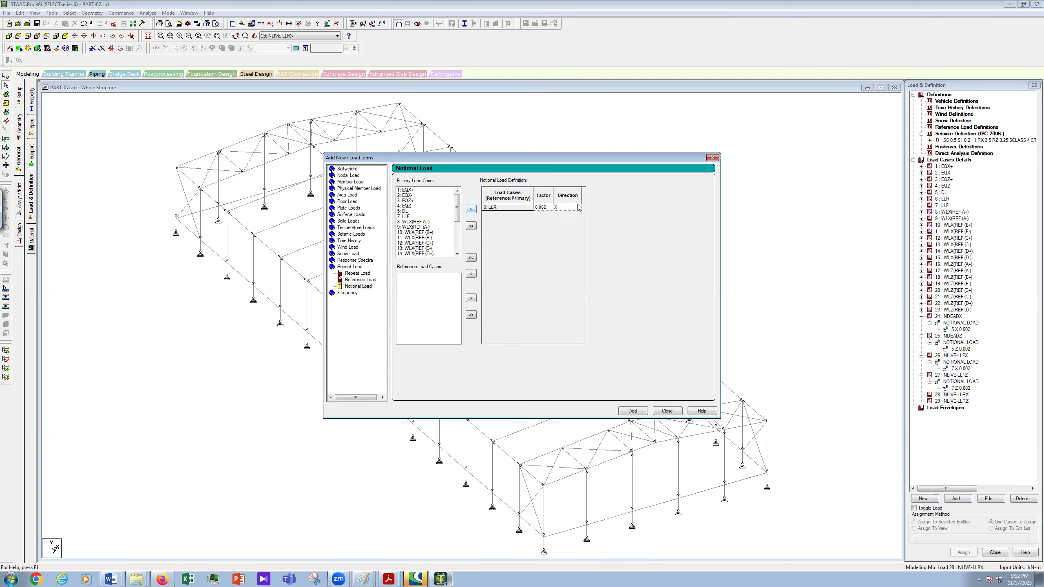
pyautogui.click(639, 411)
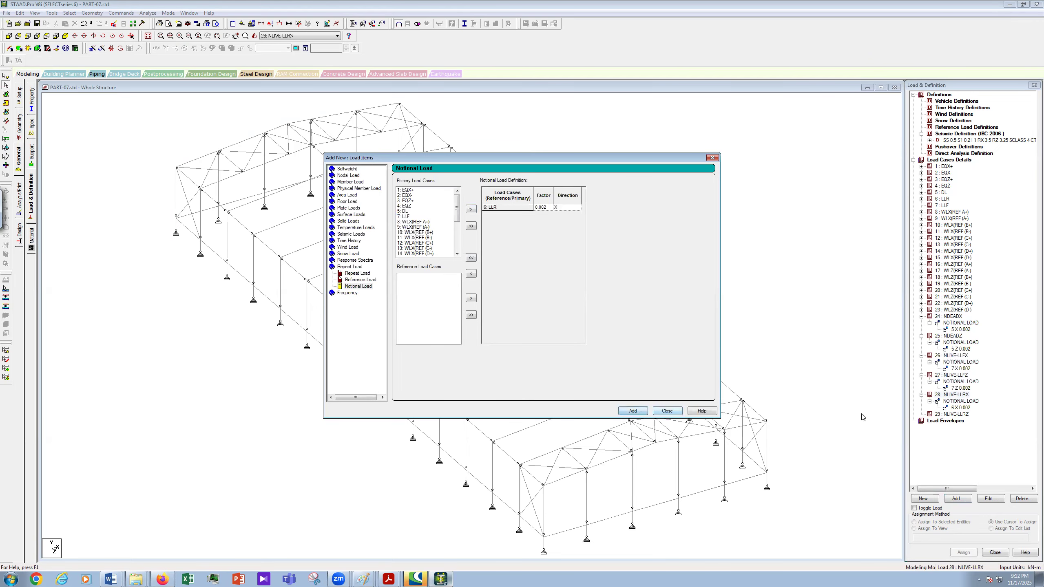
# Step: Add a notional load to load case 29 NLIVE-LLRZ from primary case LLR with factor 0.002 in the Z direction
pyautogui.click(956, 414)
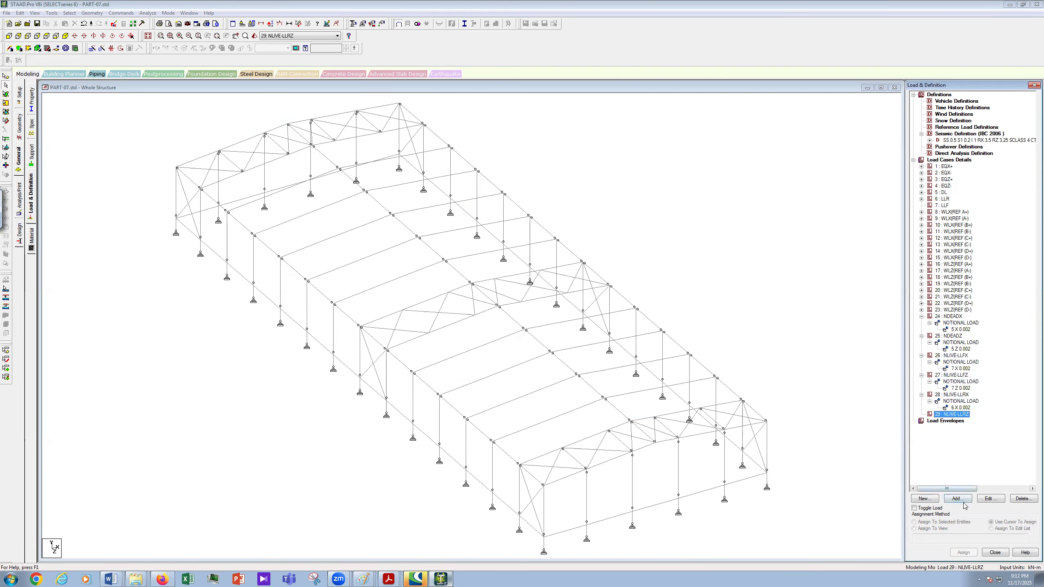
pyautogui.click(361, 273)
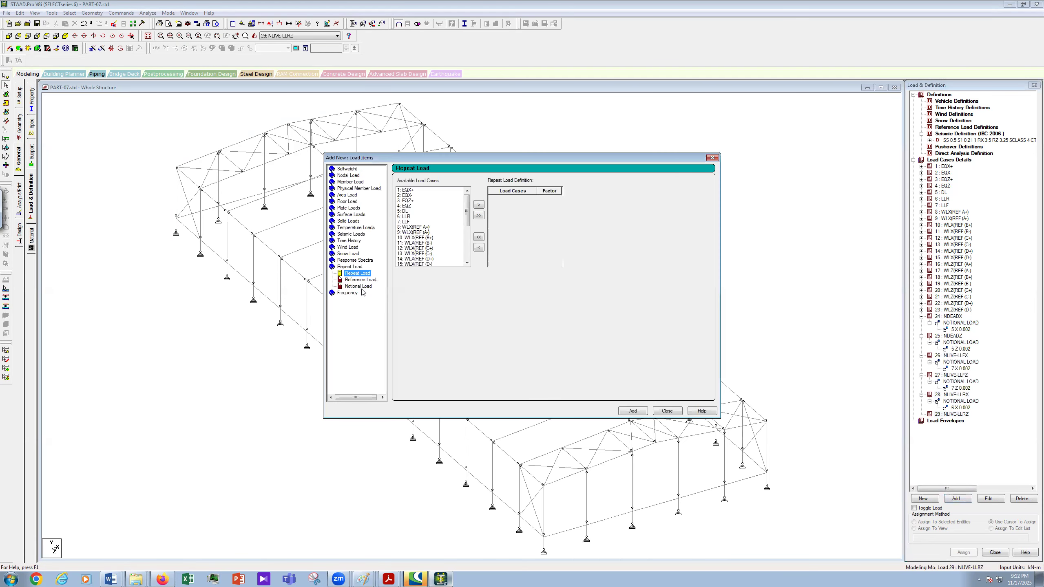
pyautogui.click(369, 287)
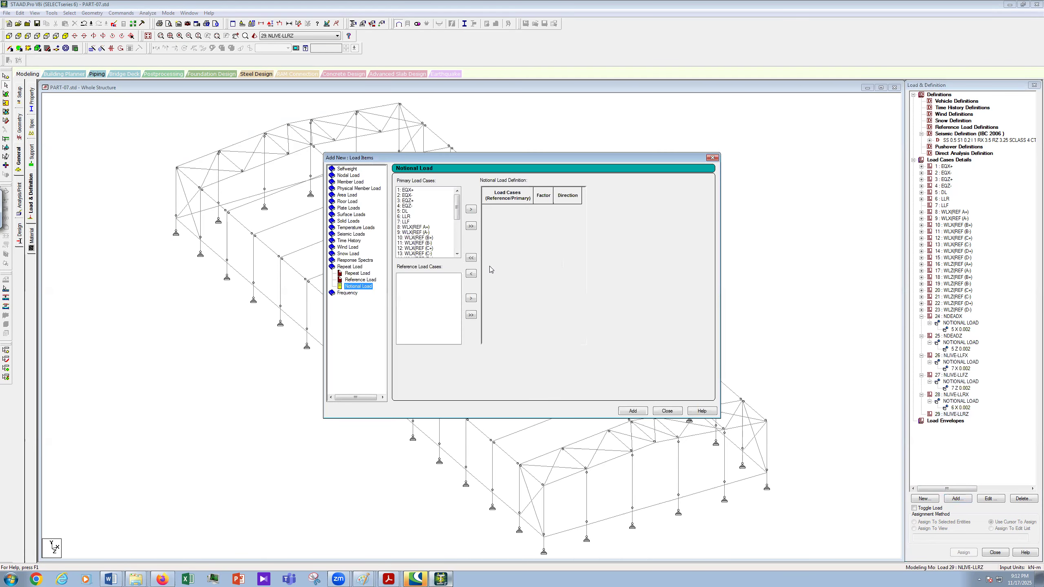
pyautogui.click(411, 216)
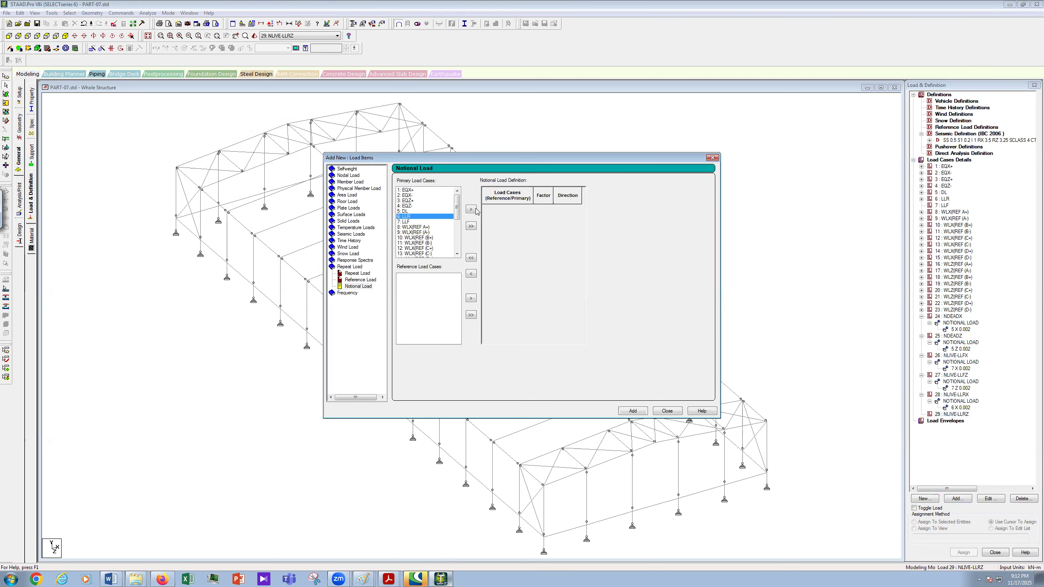
pyautogui.click(472, 209)
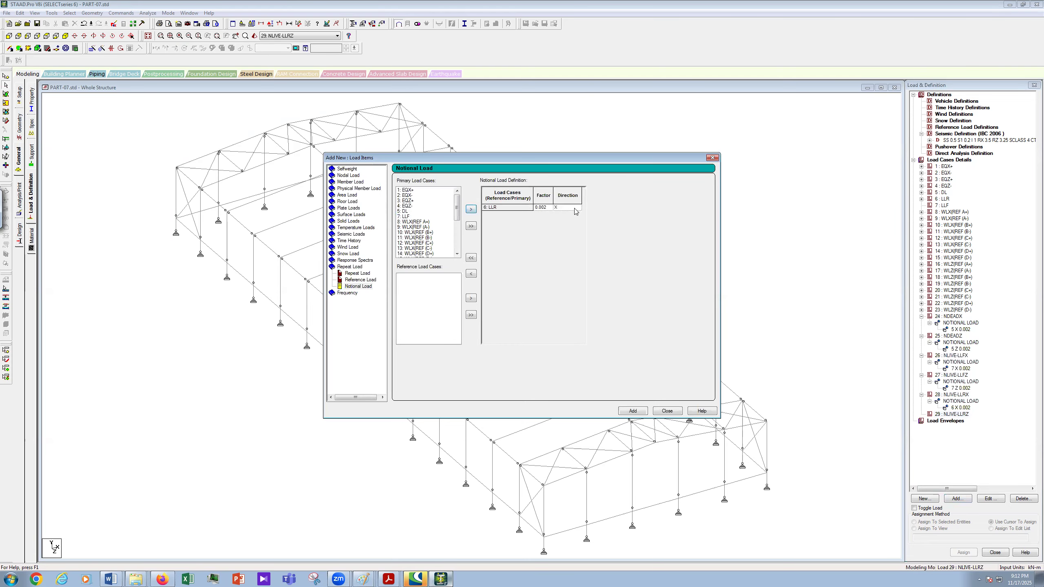
pyautogui.click(576, 211)
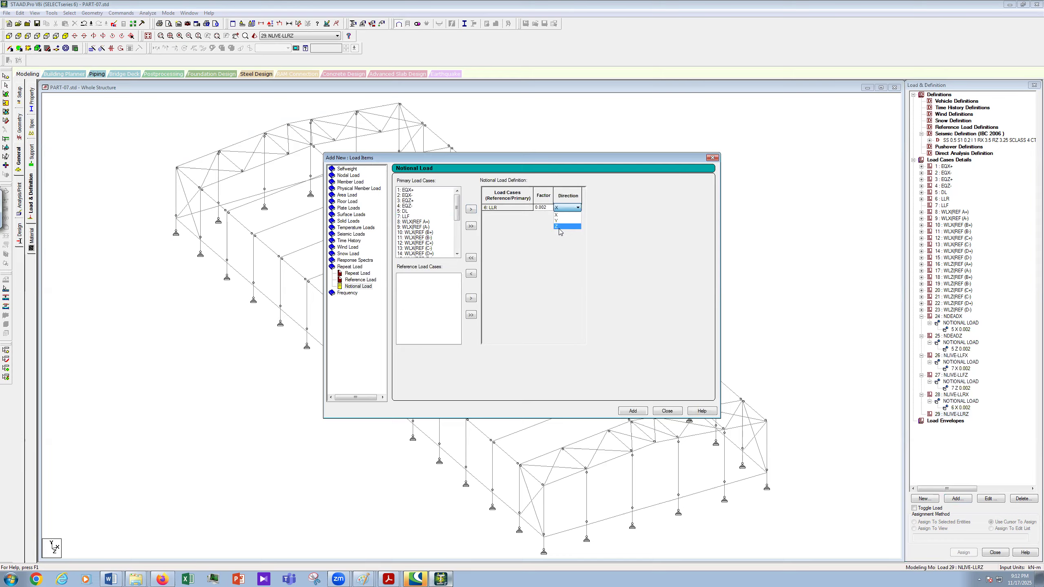
pyautogui.click(635, 413)
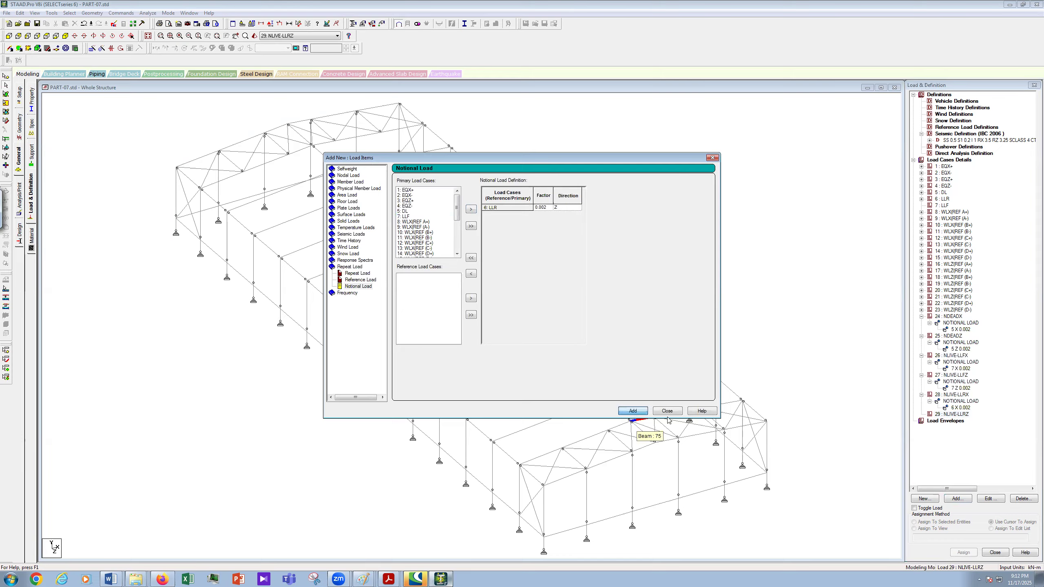
pyautogui.click(674, 412)
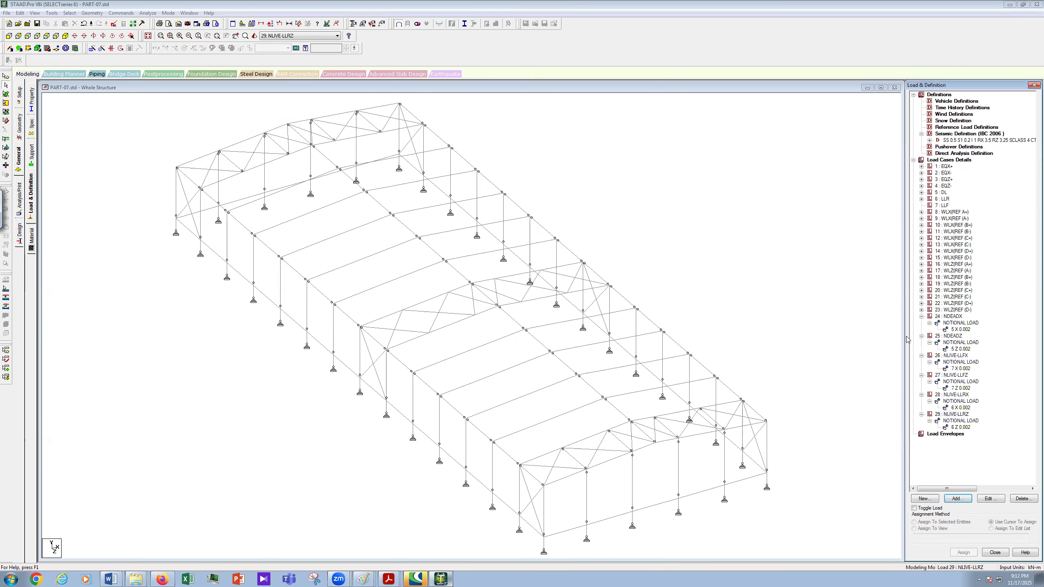
# Step: Collapse the entries of notional load cases 24 to 29 under Load Cases Details
pyautogui.click(922, 316)
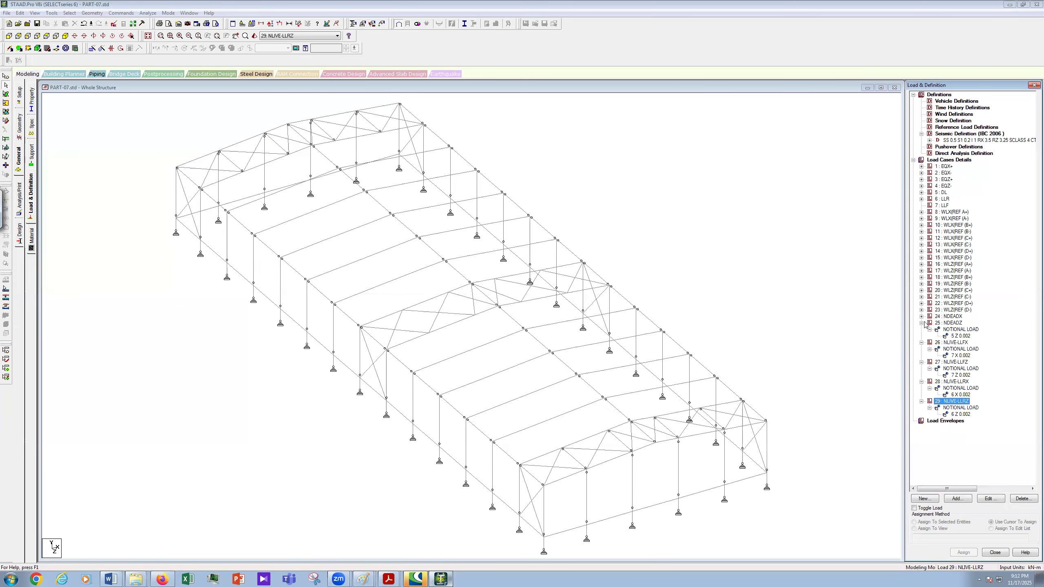
pyautogui.click(923, 324)
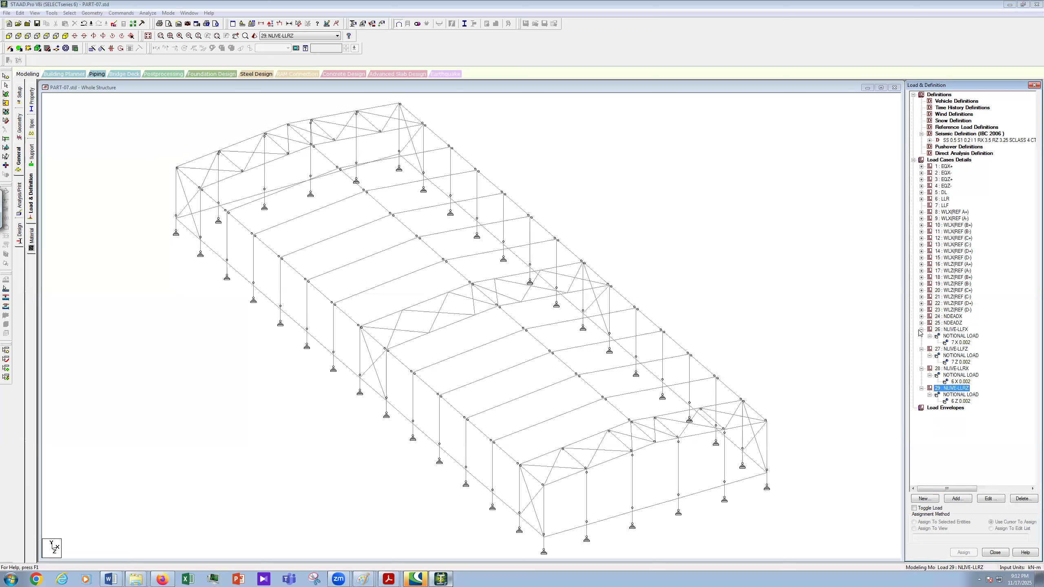
pyautogui.click(922, 329)
pyautogui.click(921, 336)
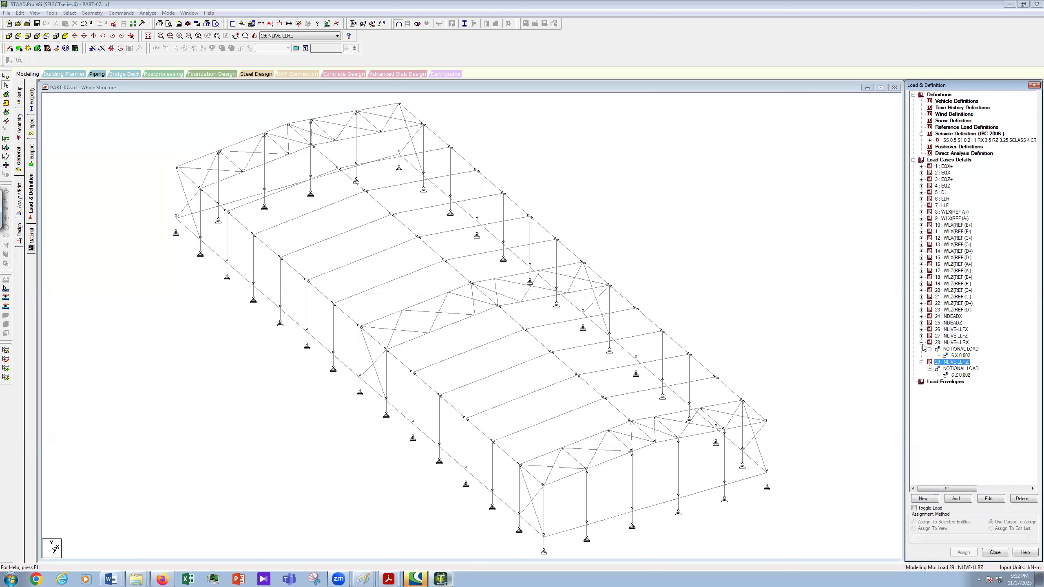
pyautogui.click(921, 342)
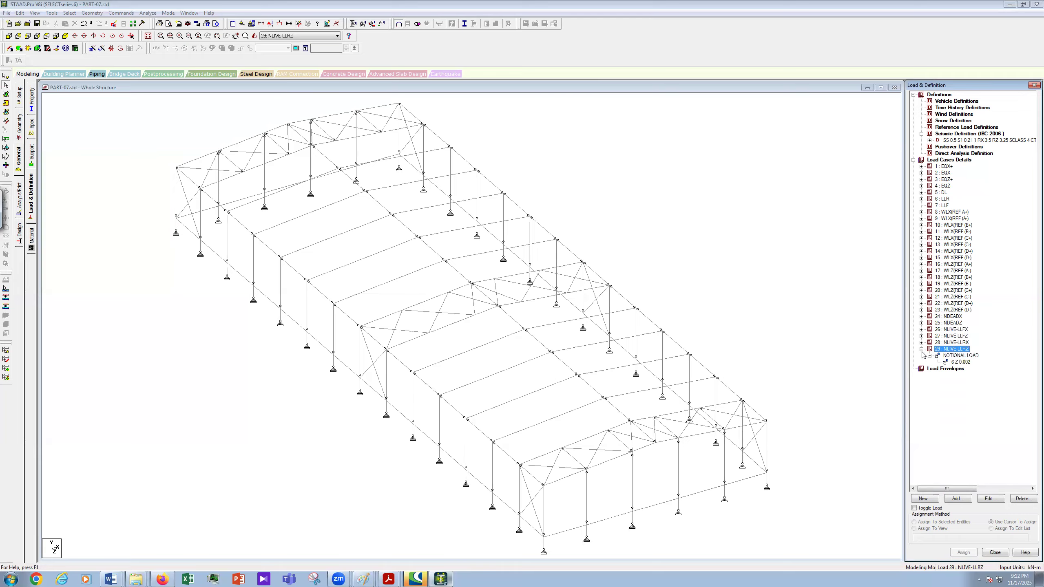
pyautogui.click(921, 349)
pyautogui.click(814, 333)
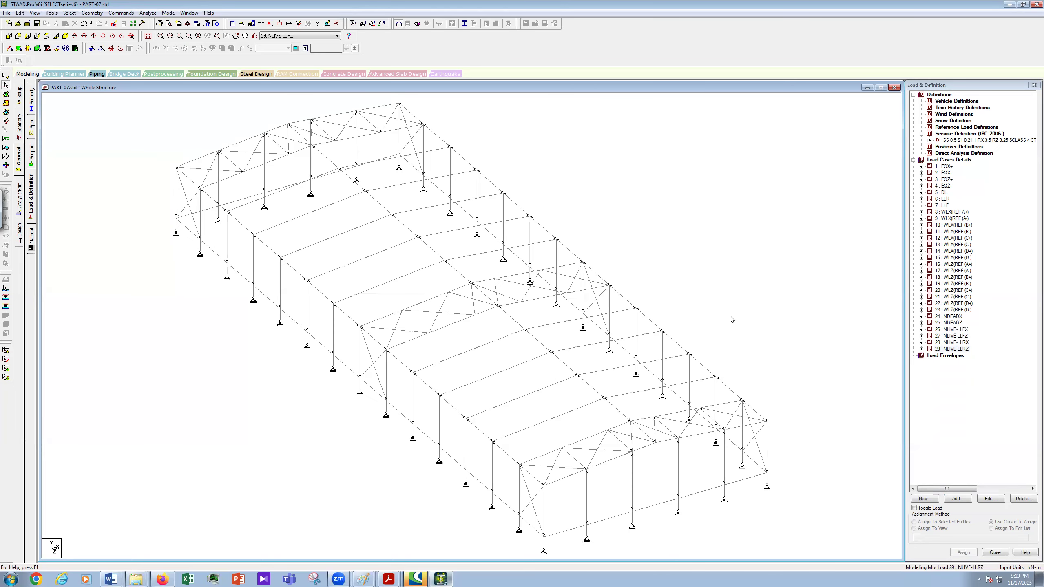
pyautogui.scroll(1, 717, 330)
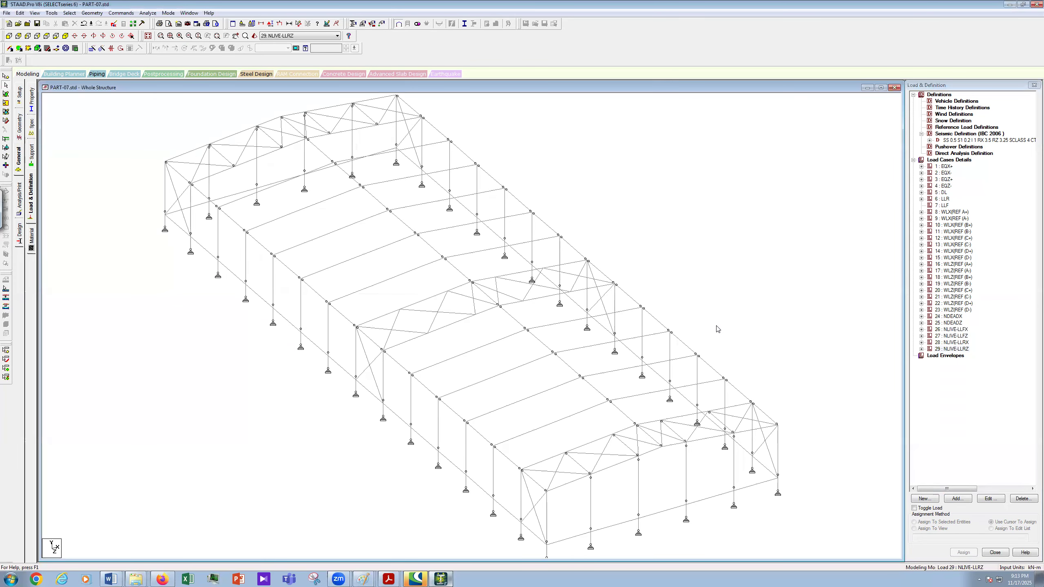
pyautogui.scroll(-1, 717, 329)
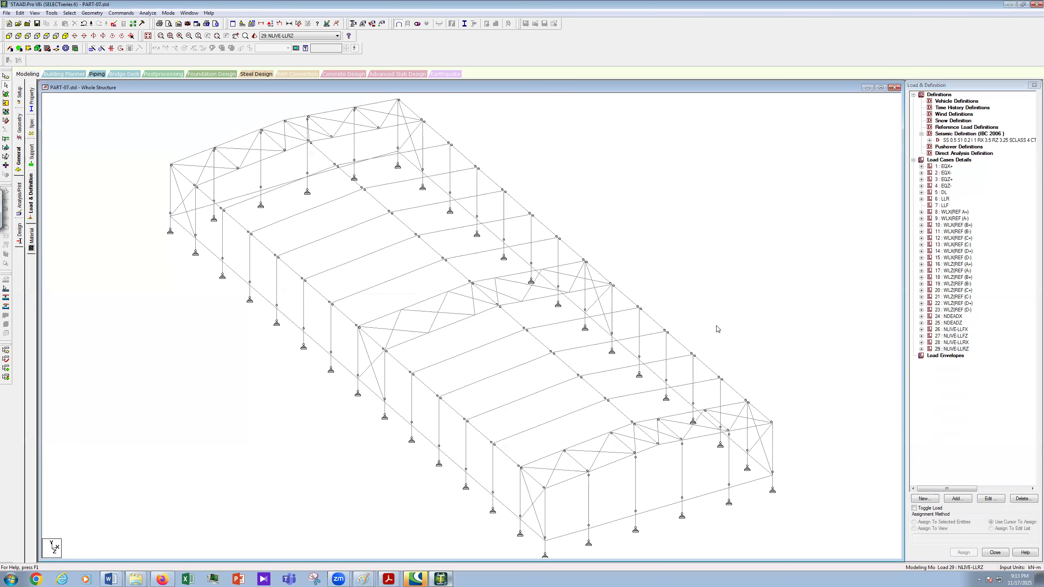